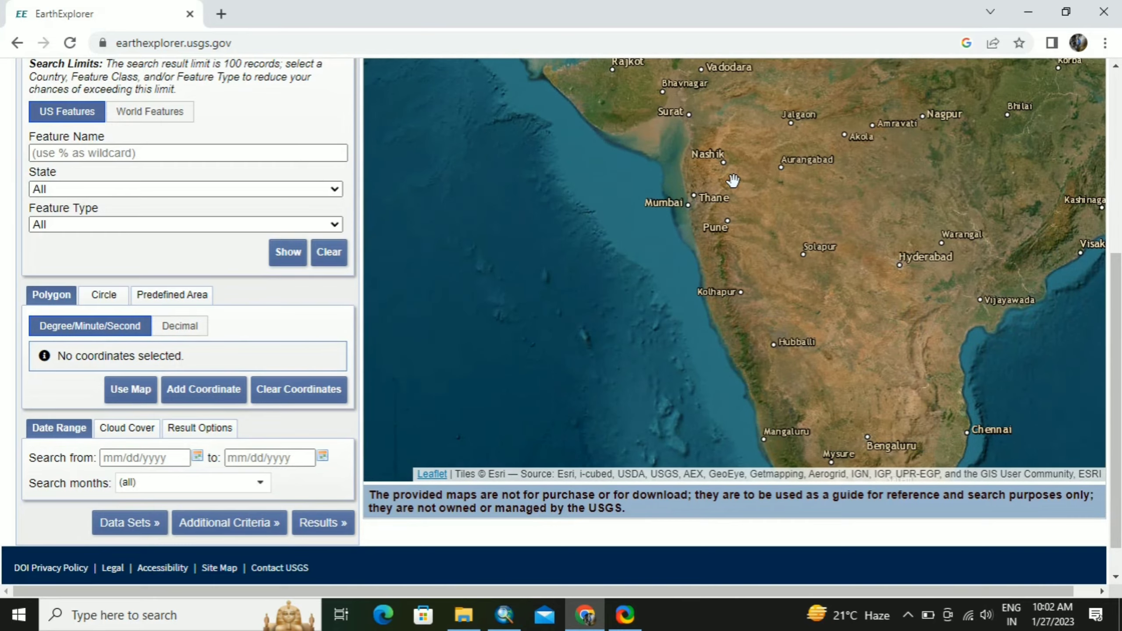
# Step: Set the search location by placing a coordinate marker on the town of Sinnar, southeast of Nashik, on the map
pyautogui.scroll(1, 731, 180)
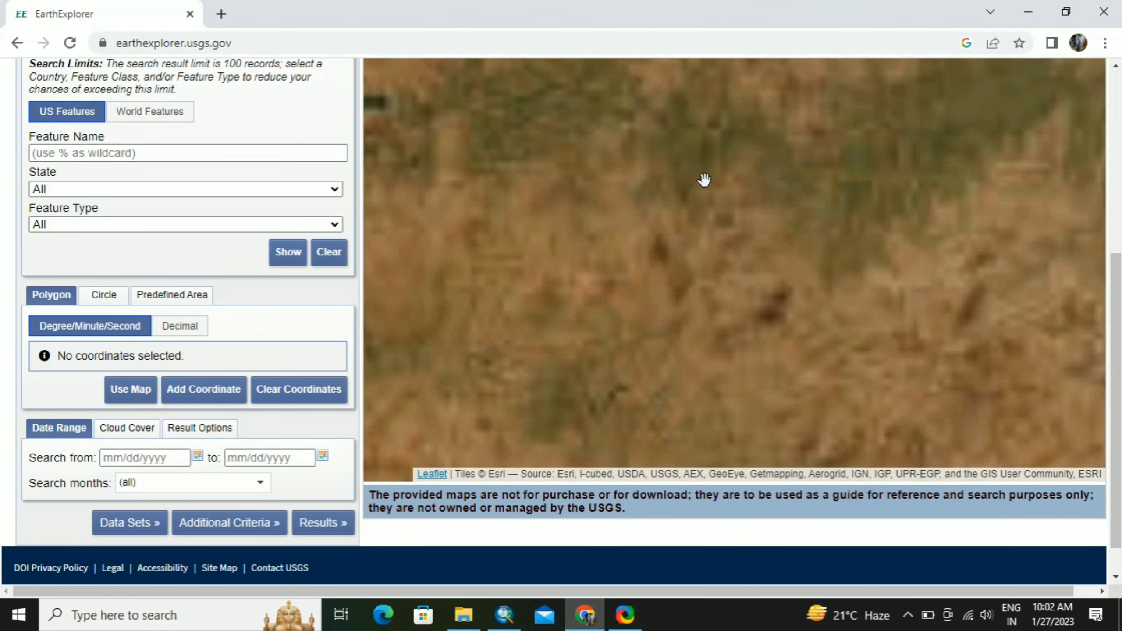
pyautogui.moveTo(522, 188); pyautogui.dragTo(782, 429)
pyautogui.moveTo(659, 145); pyautogui.dragTo(637, 384)
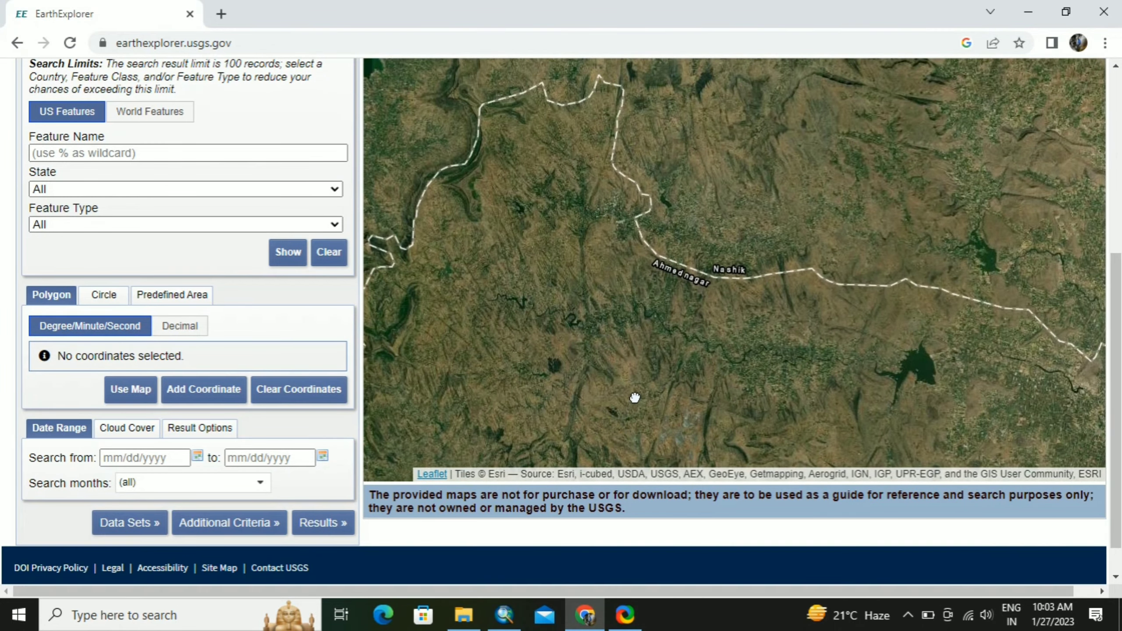
pyautogui.moveTo(662, 265); pyautogui.dragTo(629, 430)
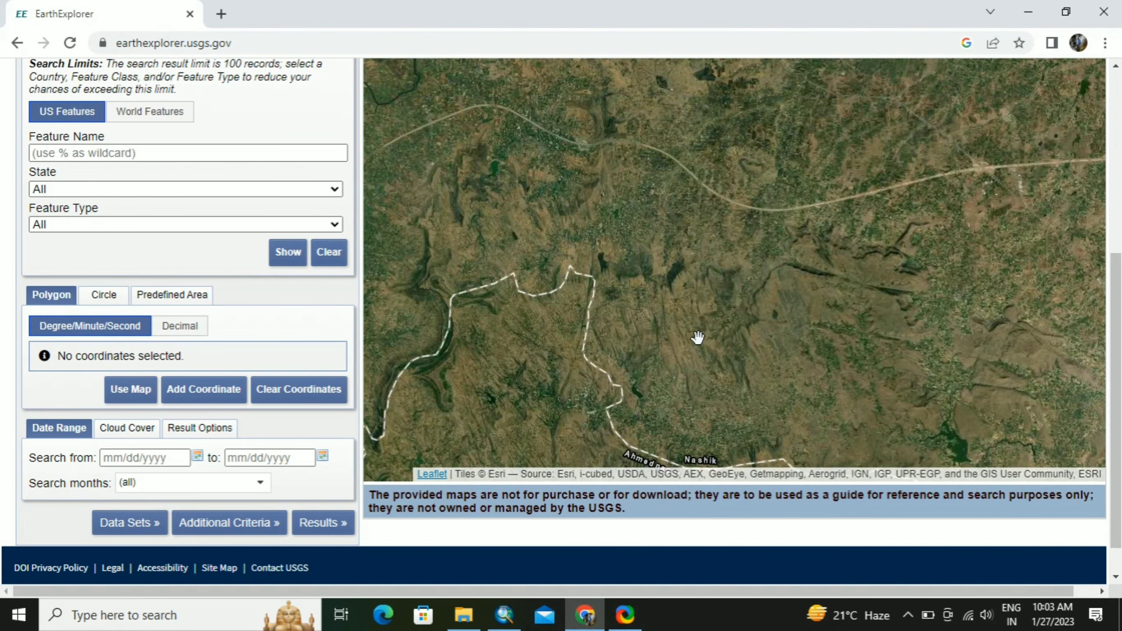
pyautogui.moveTo(696, 328); pyautogui.dragTo(540, 344)
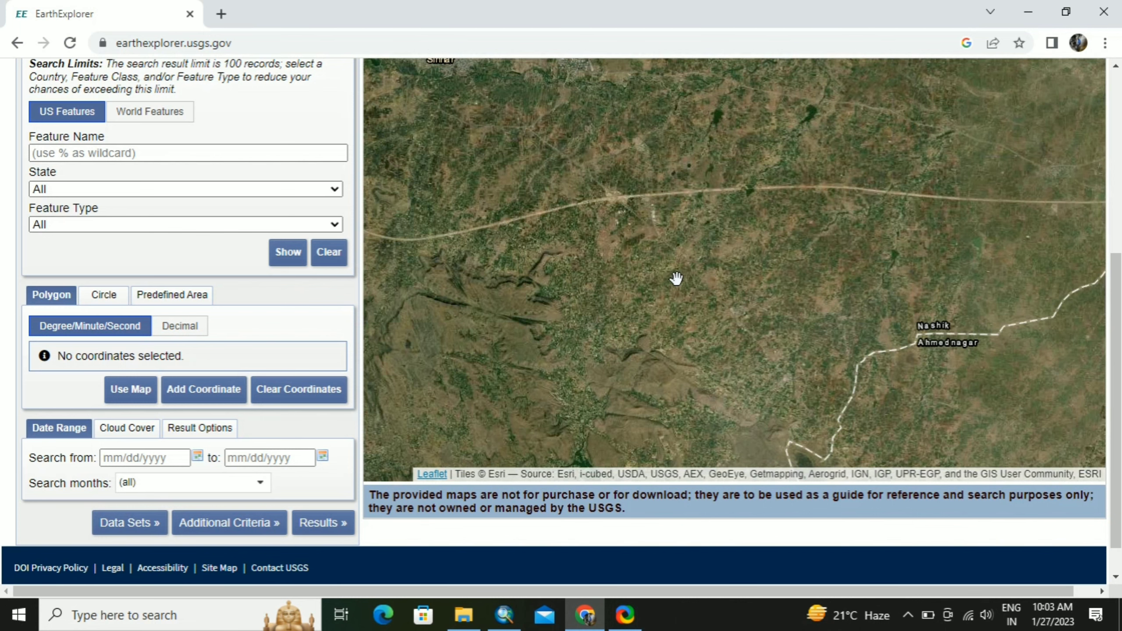
pyautogui.scroll(-2, 676, 278)
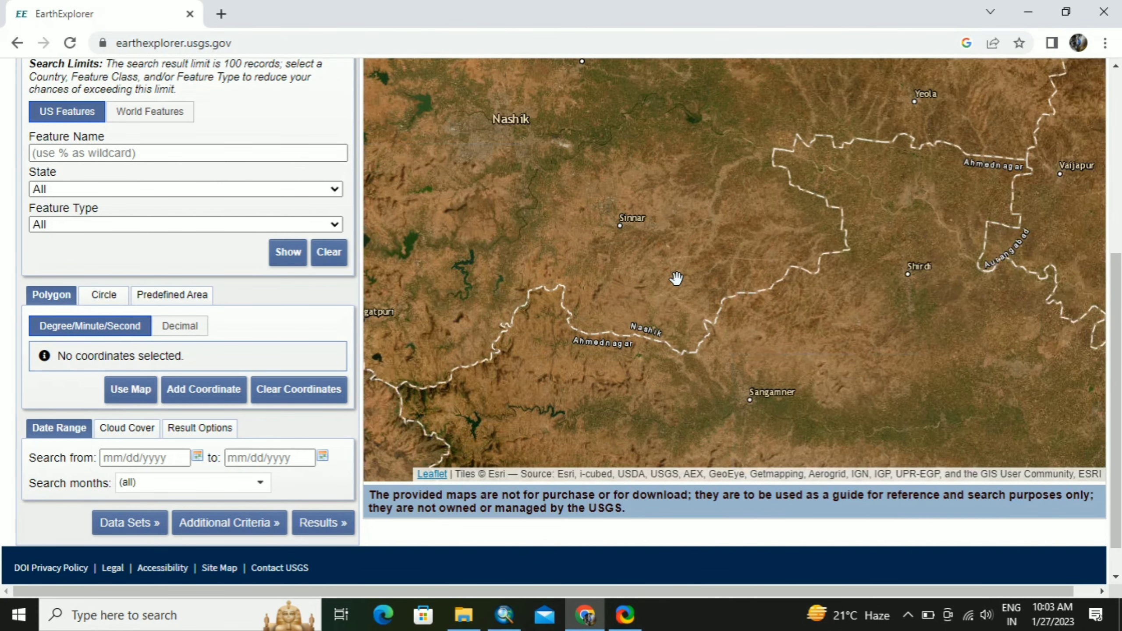
pyautogui.click(623, 226)
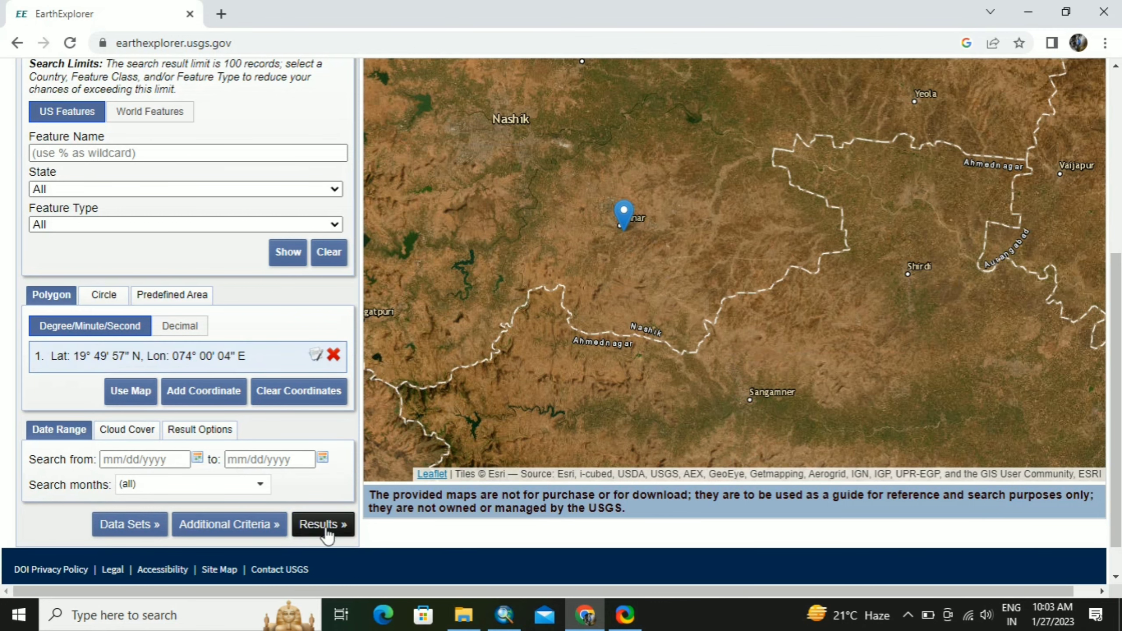
# Step: Choose SRTM 1 Arc-Second Global under Digital Elevation, SRTM as the only data set to search
pyautogui.click(142, 528)
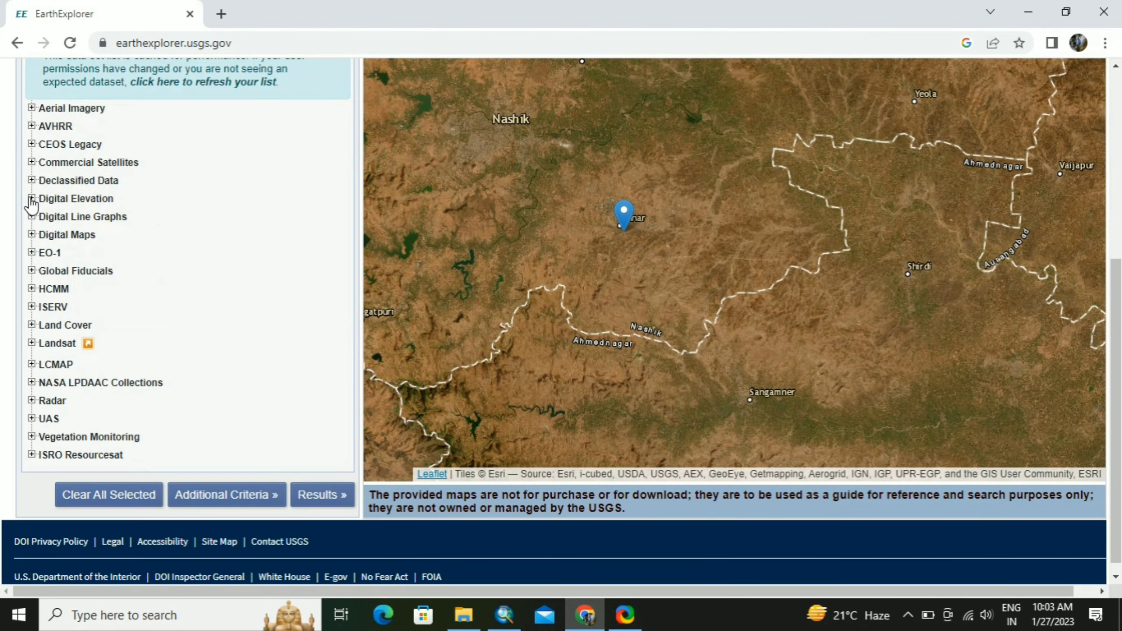
pyautogui.click(31, 199)
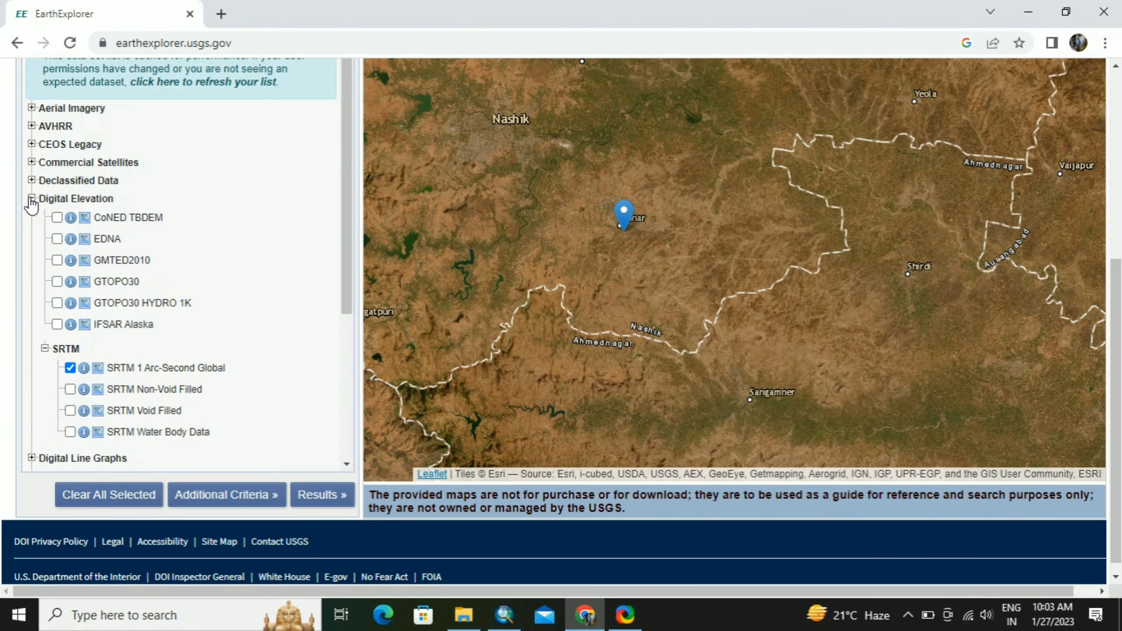
pyautogui.click(44, 349)
pyautogui.click(45, 349)
pyautogui.click(70, 368)
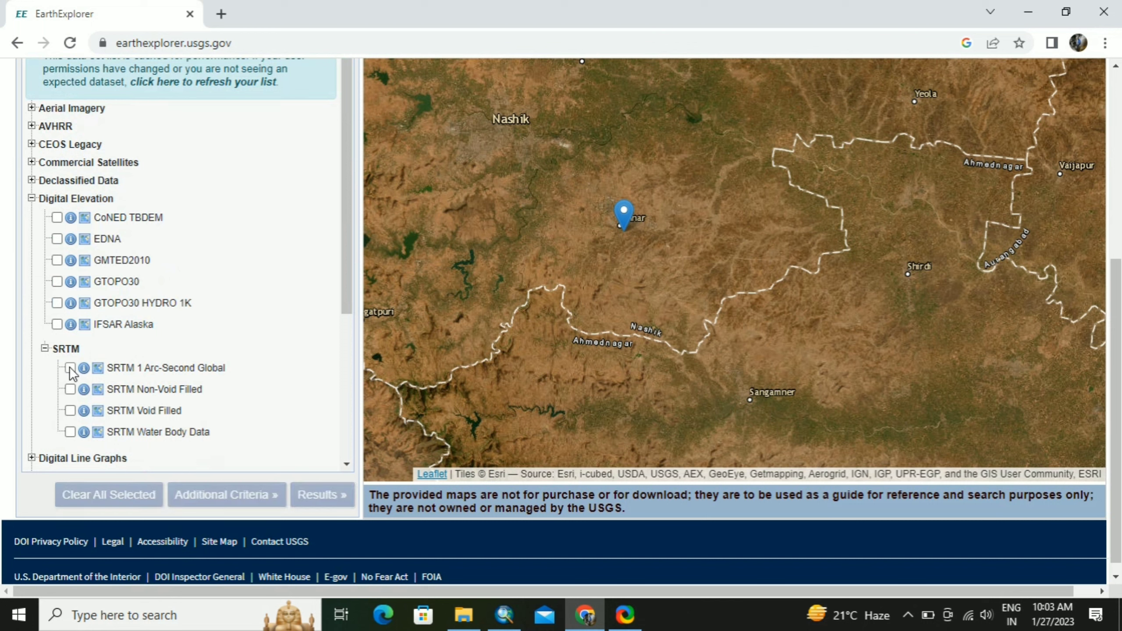
pyautogui.click(70, 368)
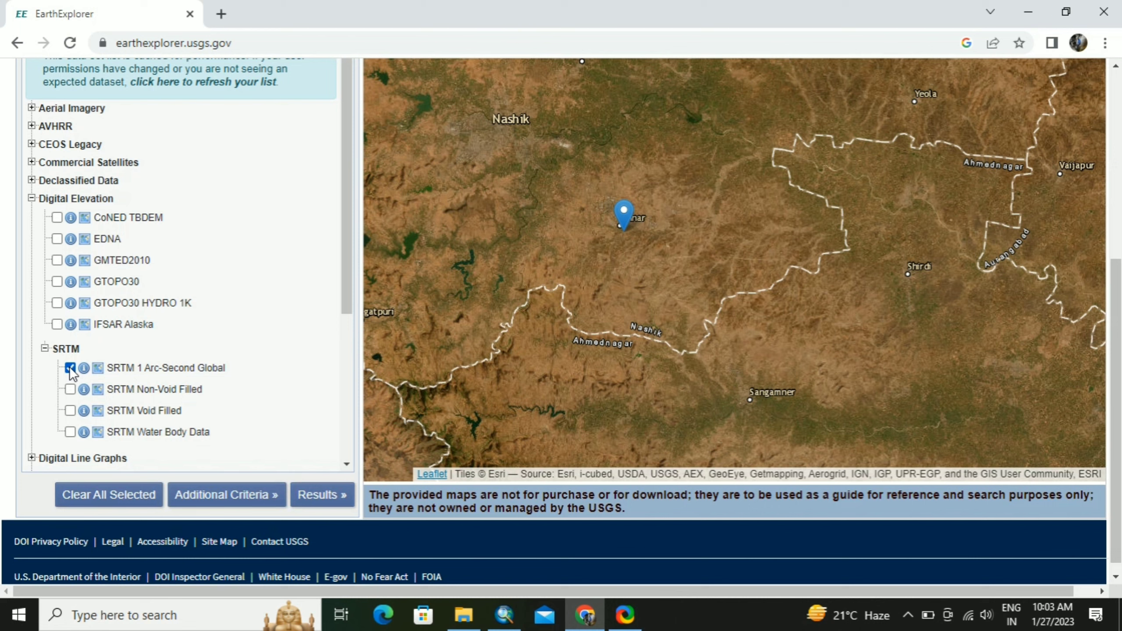
# Step: Run the search and overlay the browse image of the SRTM1N19E074V3 result on the map
pyautogui.click(319, 494)
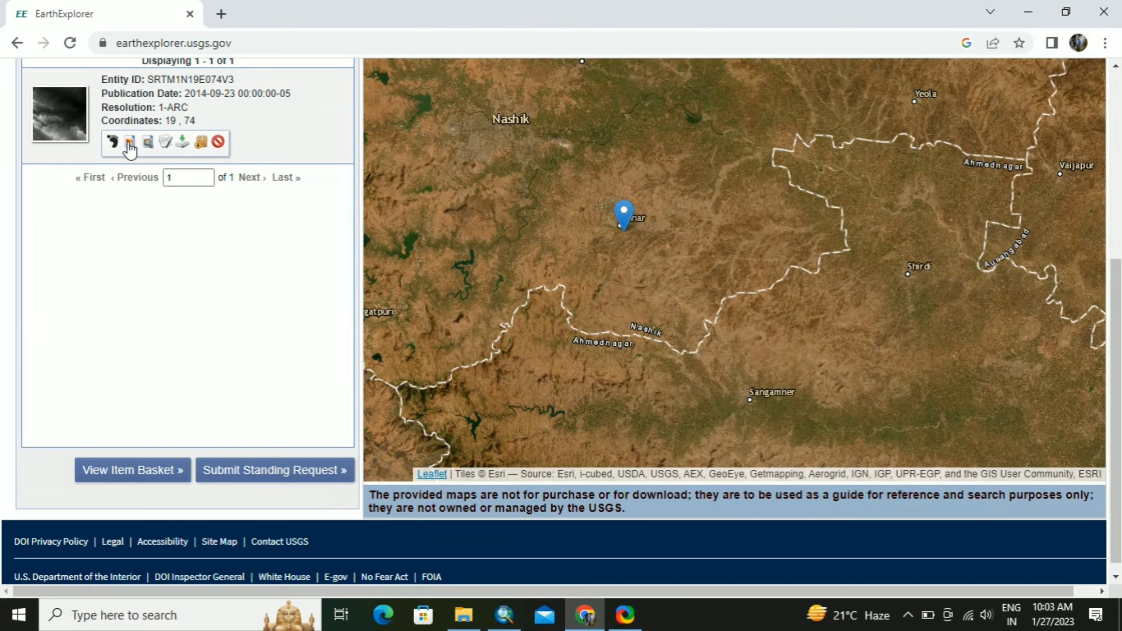
pyautogui.click(129, 144)
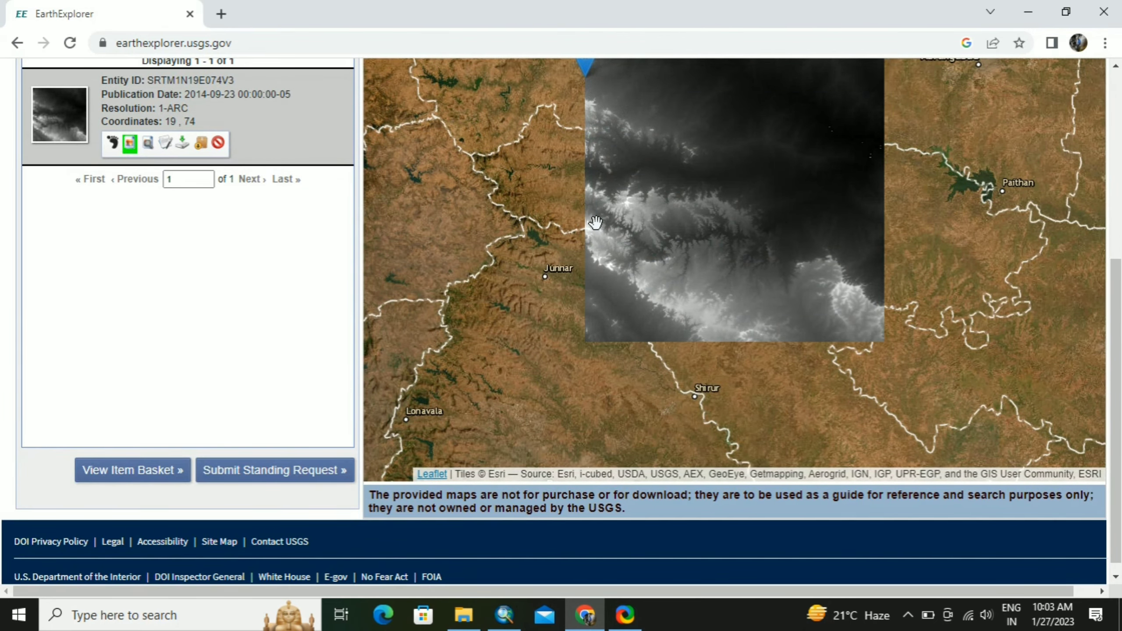
pyautogui.moveTo(581, 212); pyautogui.dragTo(579, 381)
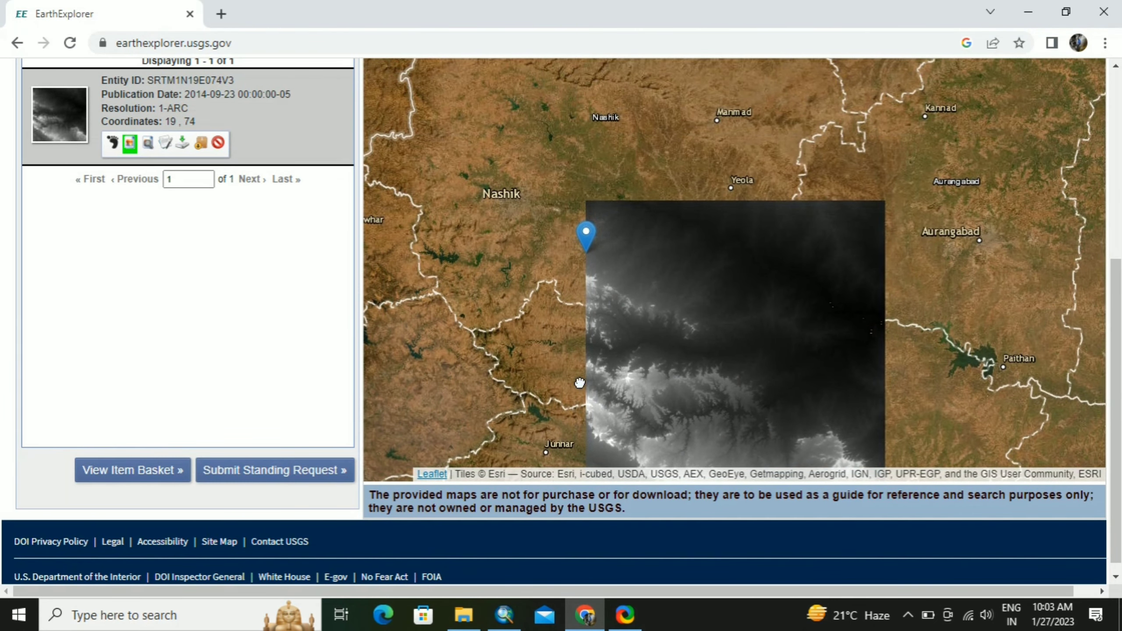
# Step: Download the result as GeoTIFF 1 Arc-second and show the downloaded n19_e074_1arc_v3.tif in its folder
pyautogui.click(181, 142)
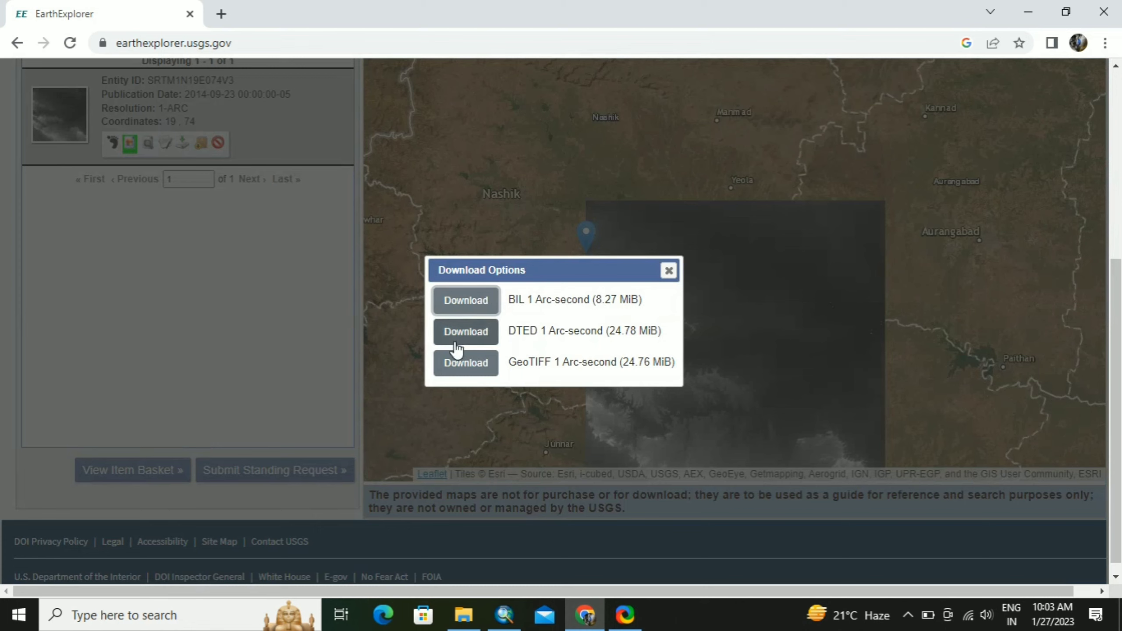
pyautogui.click(459, 365)
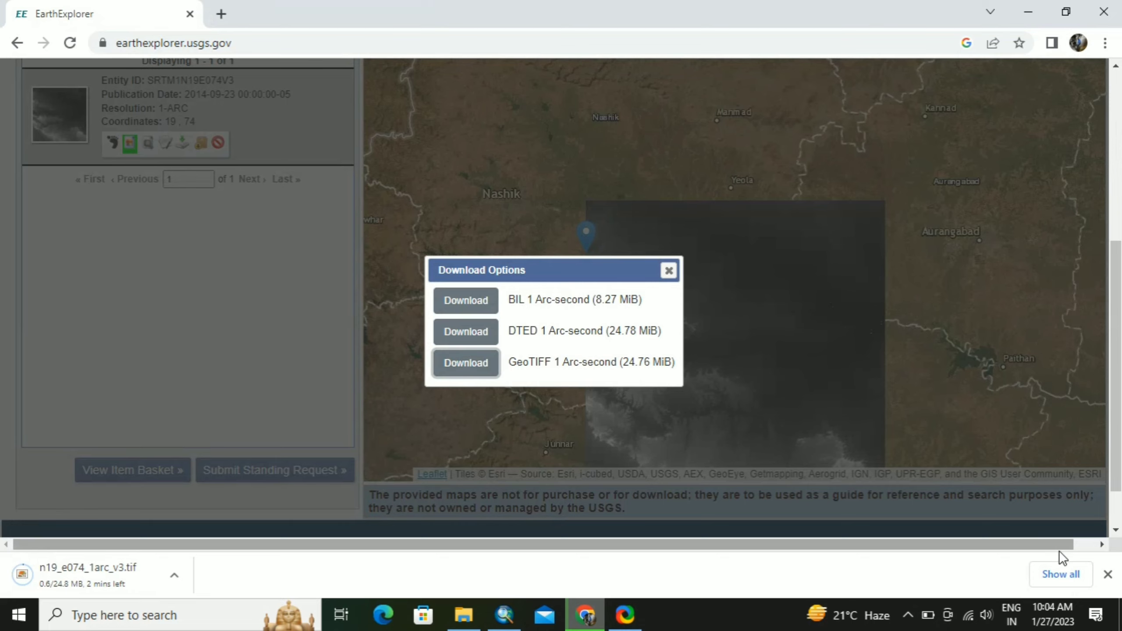
pyautogui.click(1055, 574)
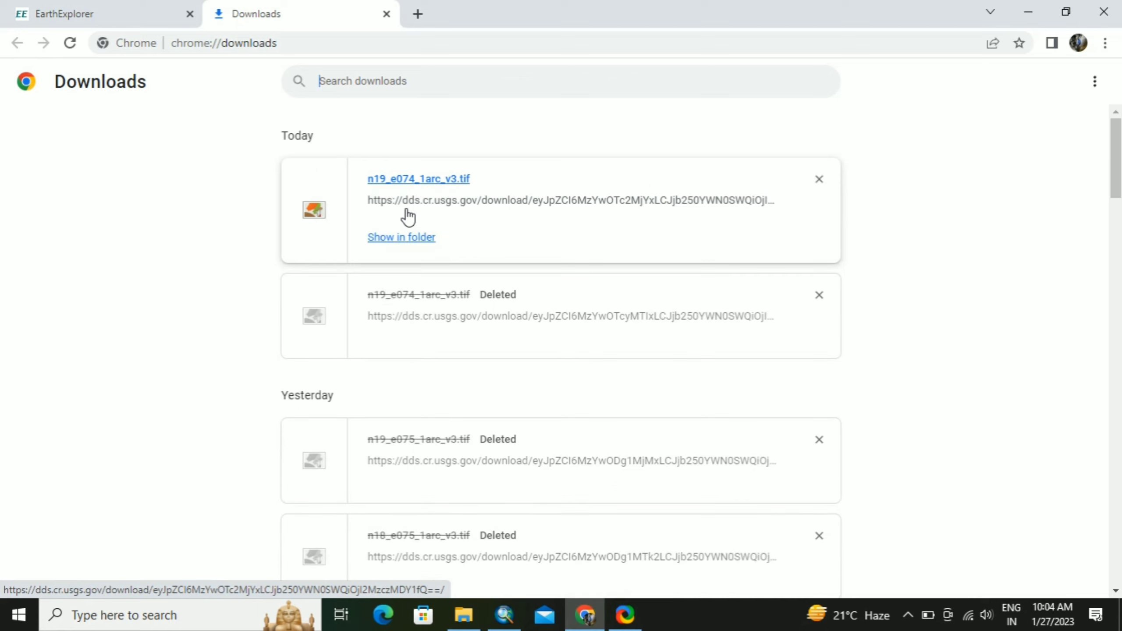
pyautogui.click(400, 239)
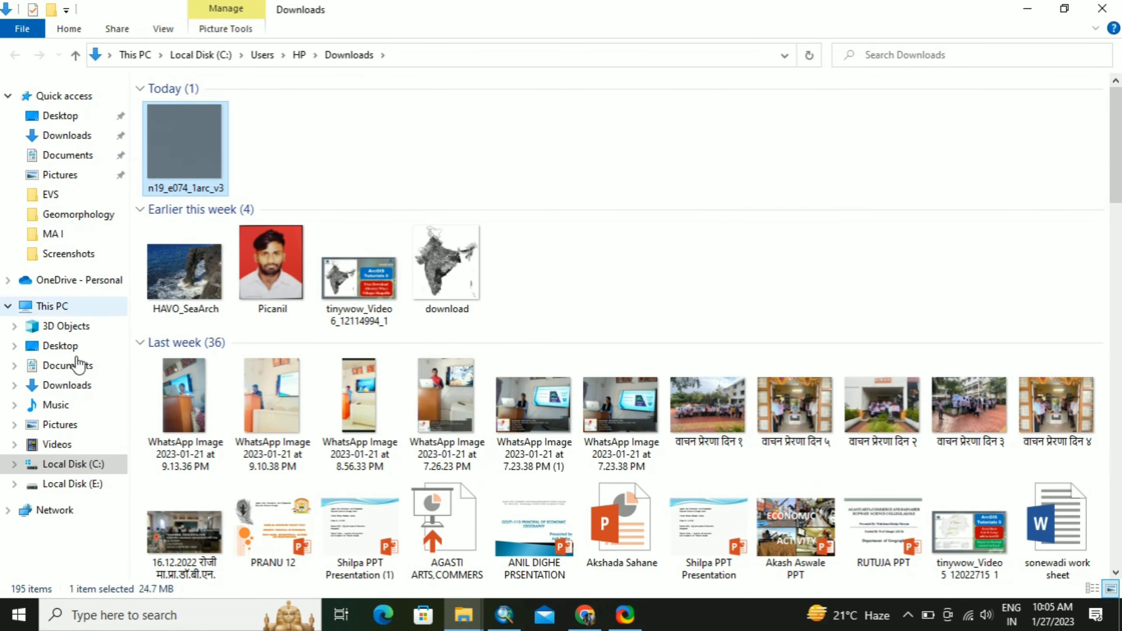
# Step: Create a folder named Contour in E:\GIS Works and paste the n19_e074_1arc_v3 file into it
pyautogui.click(82, 480)
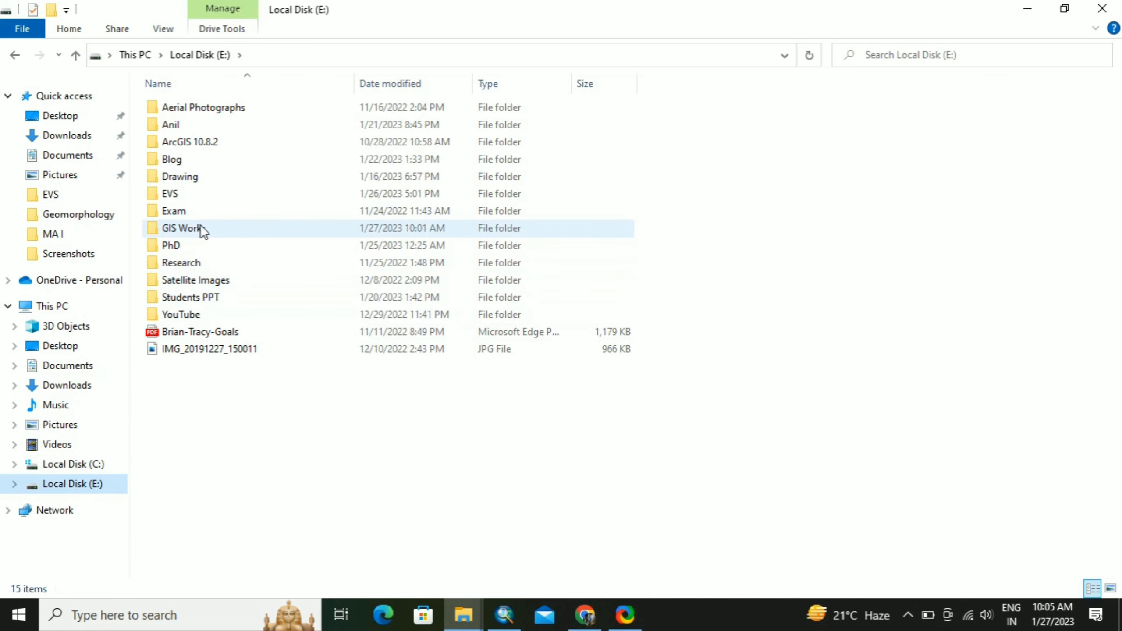
pyautogui.click(200, 226)
pyautogui.doubleClick(200, 226)
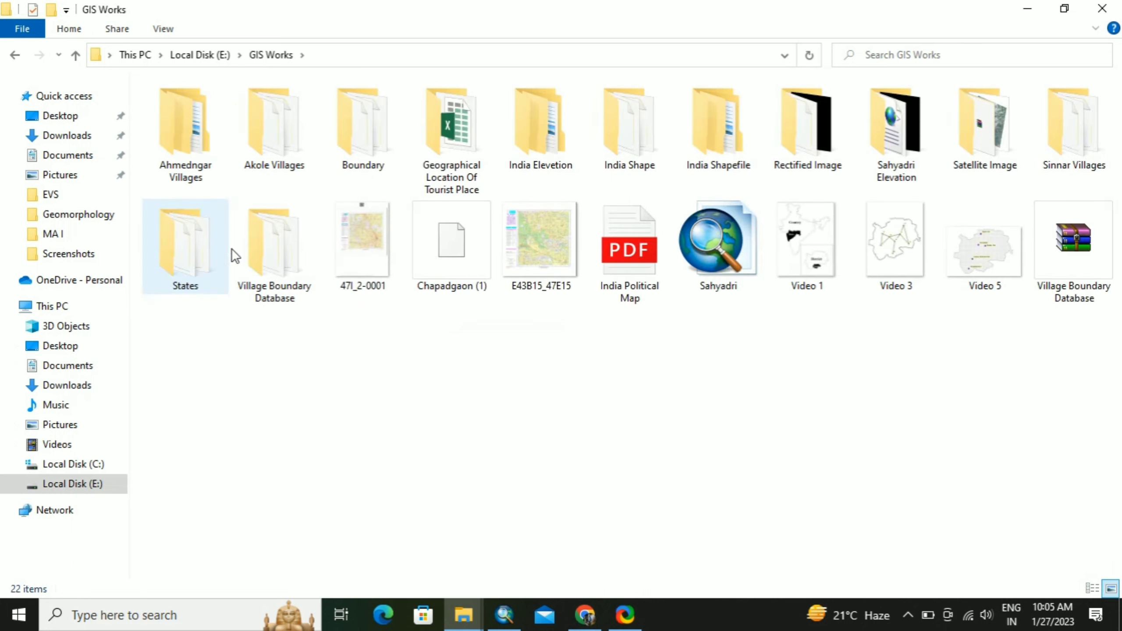
pyautogui.rightClick(313, 385)
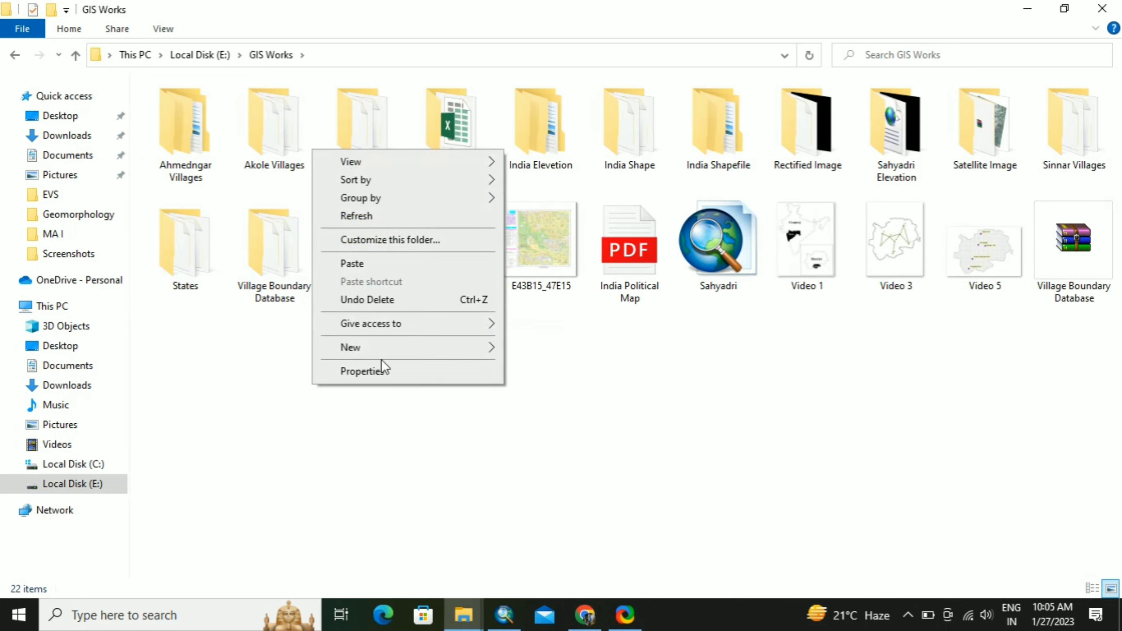
pyautogui.moveTo(412, 350)
pyautogui.click(551, 348)
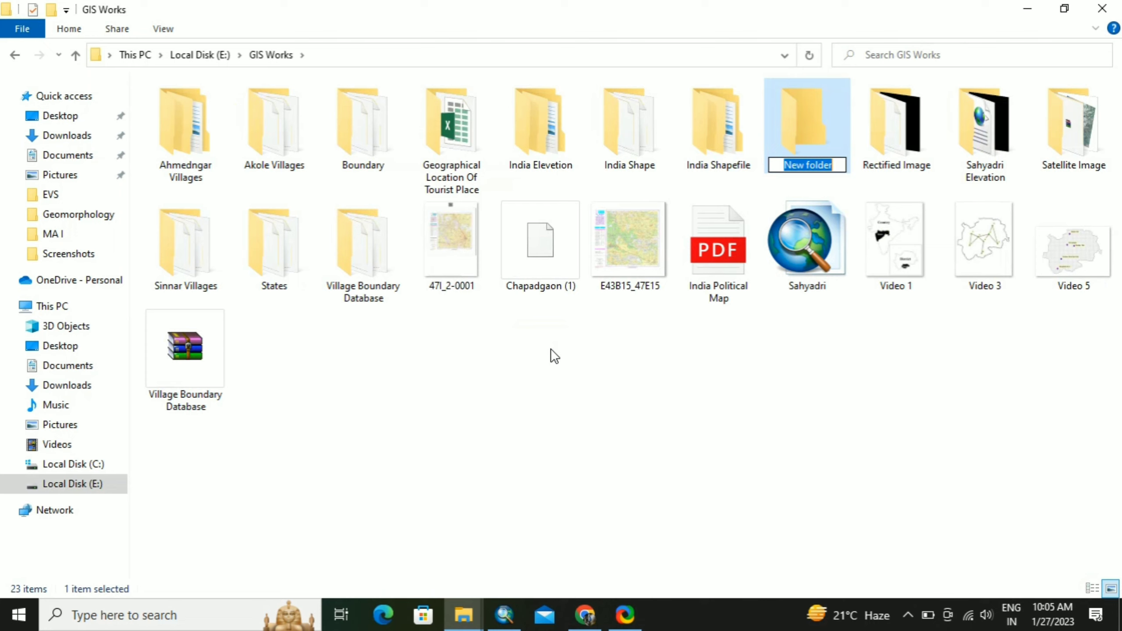
pyautogui.write('Contour')
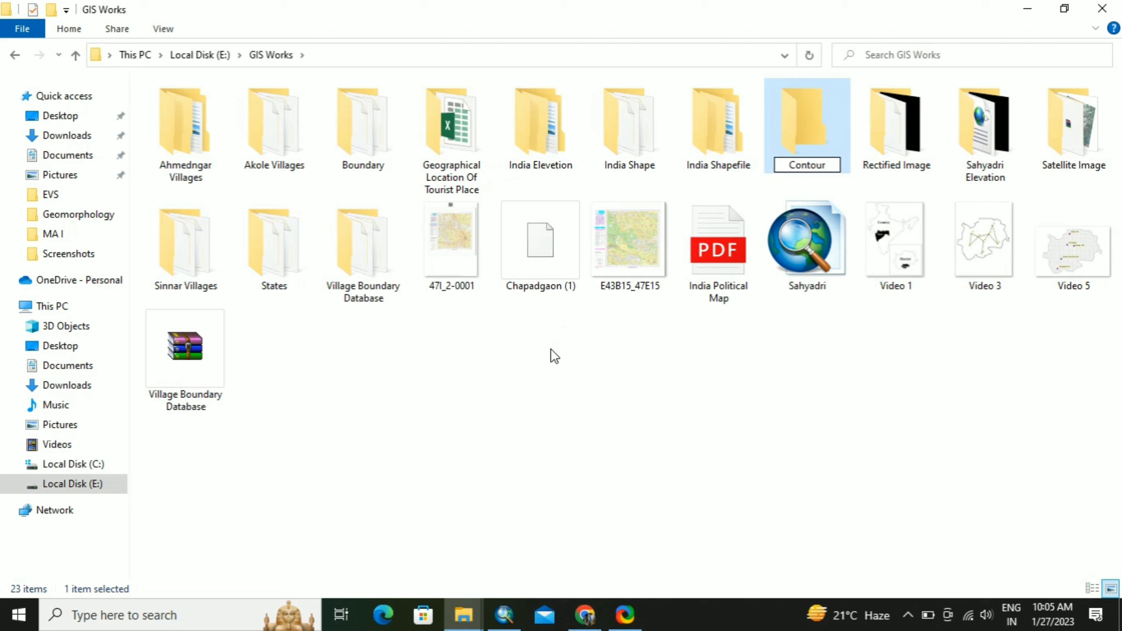
pyautogui.press('Return')
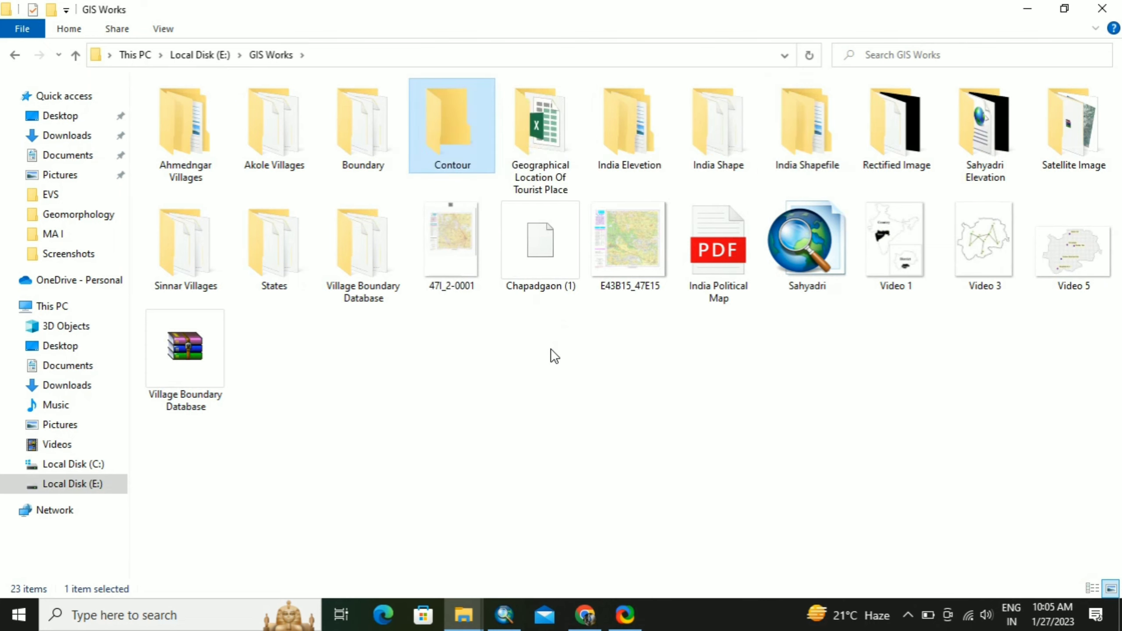
pyautogui.doubleClick(451, 161)
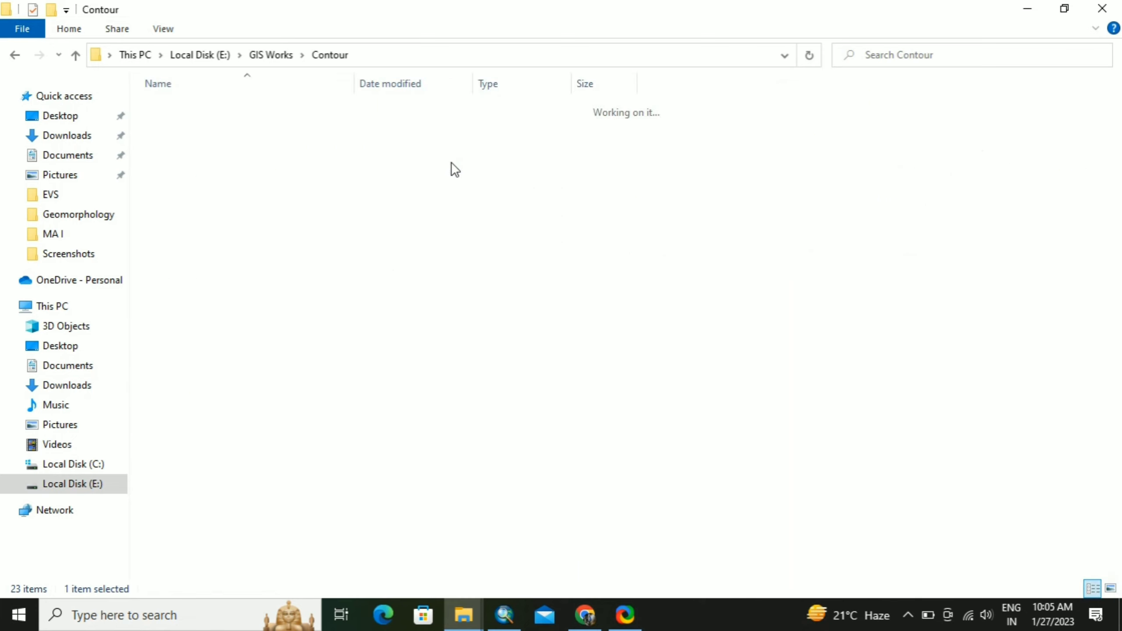
pyautogui.hotkey('ctrl', 'v')
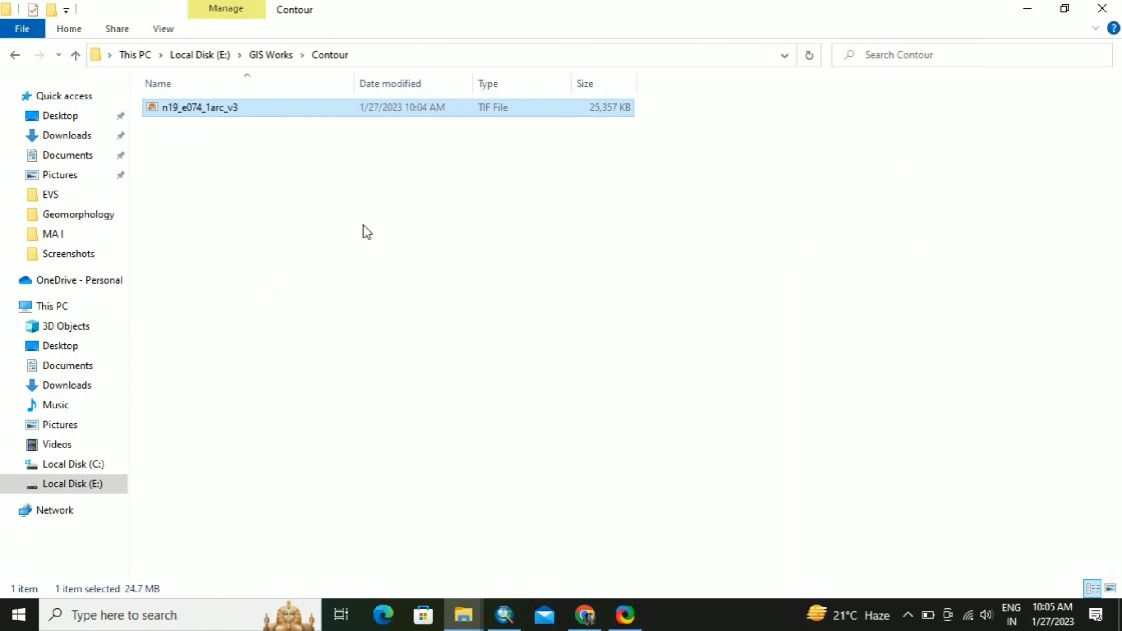
# Step: Switch to ArcMap and add n19_e074_1arc_v3.tif from the E:\GIS Works Contour folder to the map, building pyramids for it
pyautogui.click(505, 614)
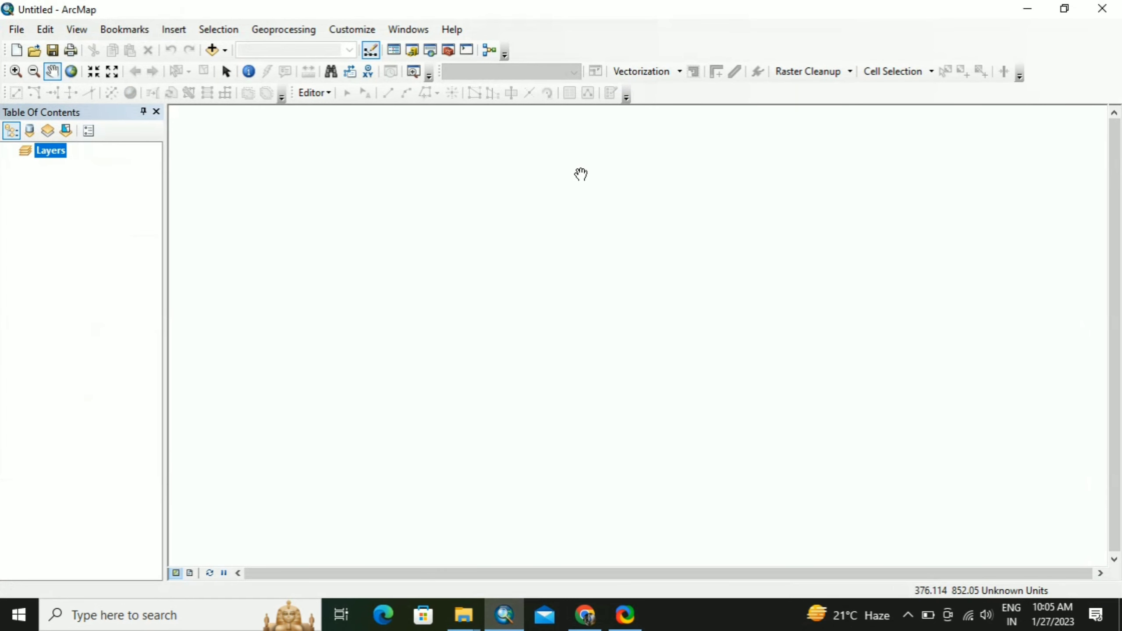
pyautogui.click(413, 50)
pyautogui.click(902, 212)
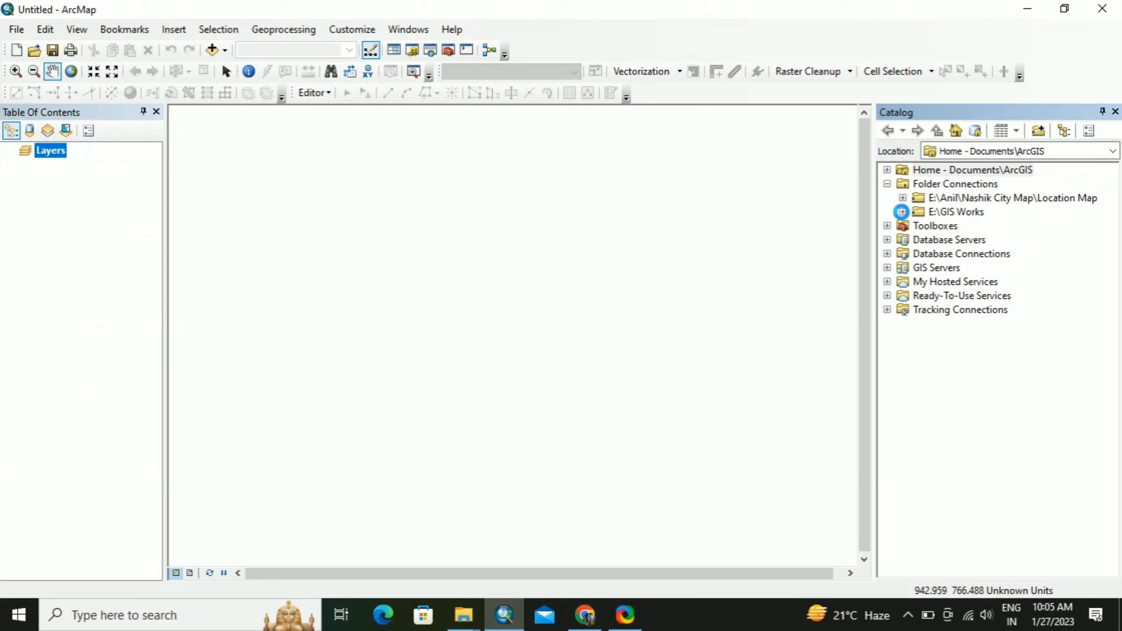
pyautogui.click(918, 268)
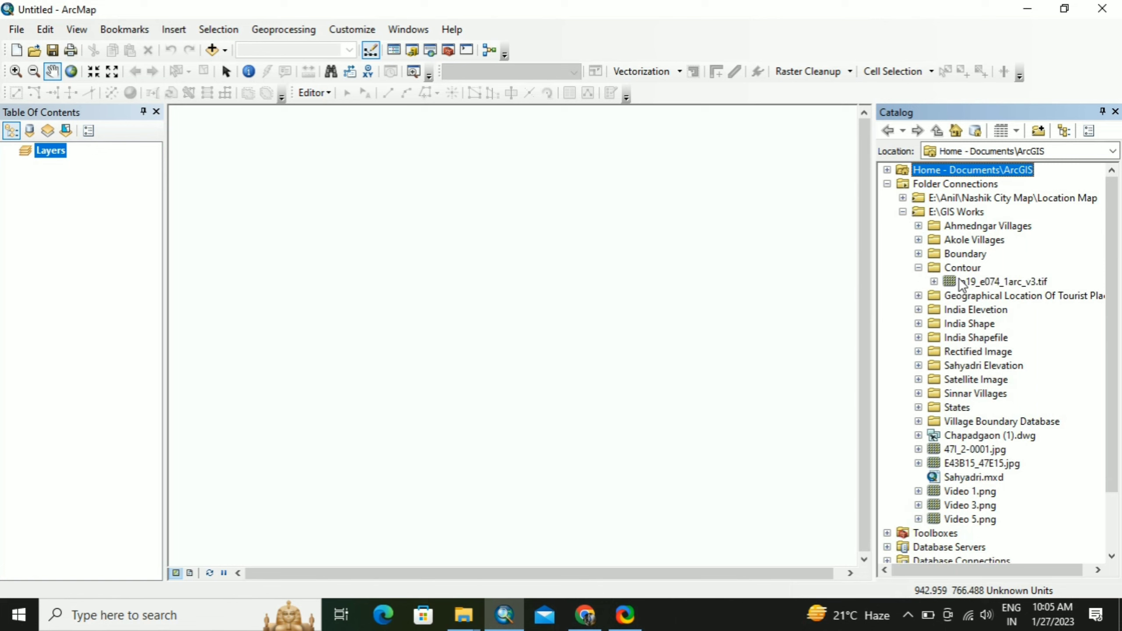
pyautogui.moveTo(958, 282); pyautogui.dragTo(573, 303)
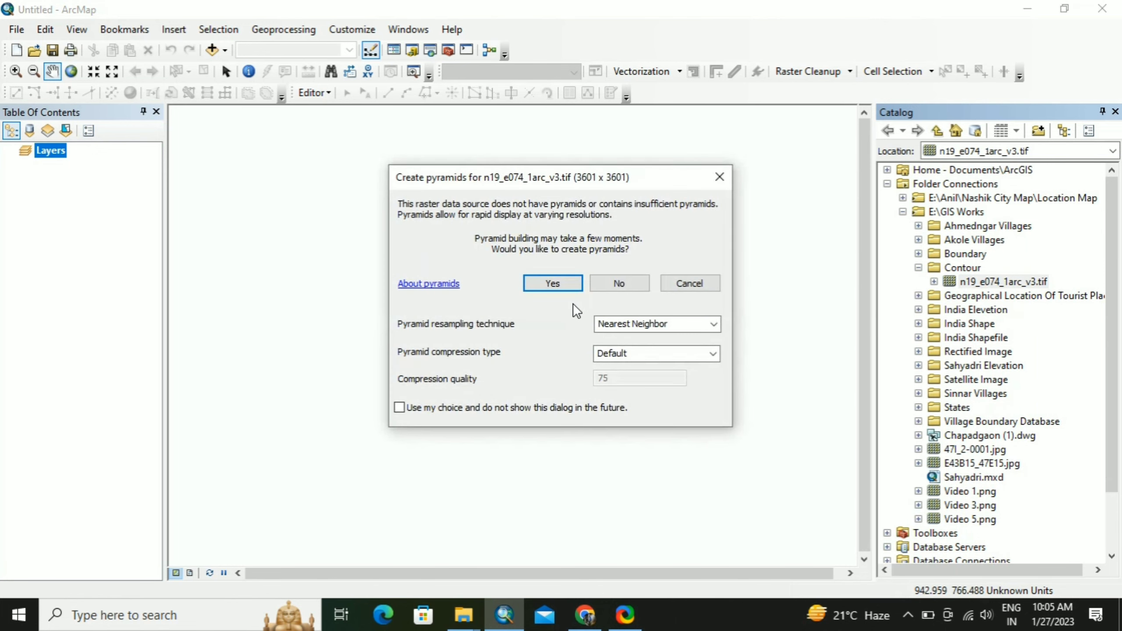
pyautogui.click(554, 283)
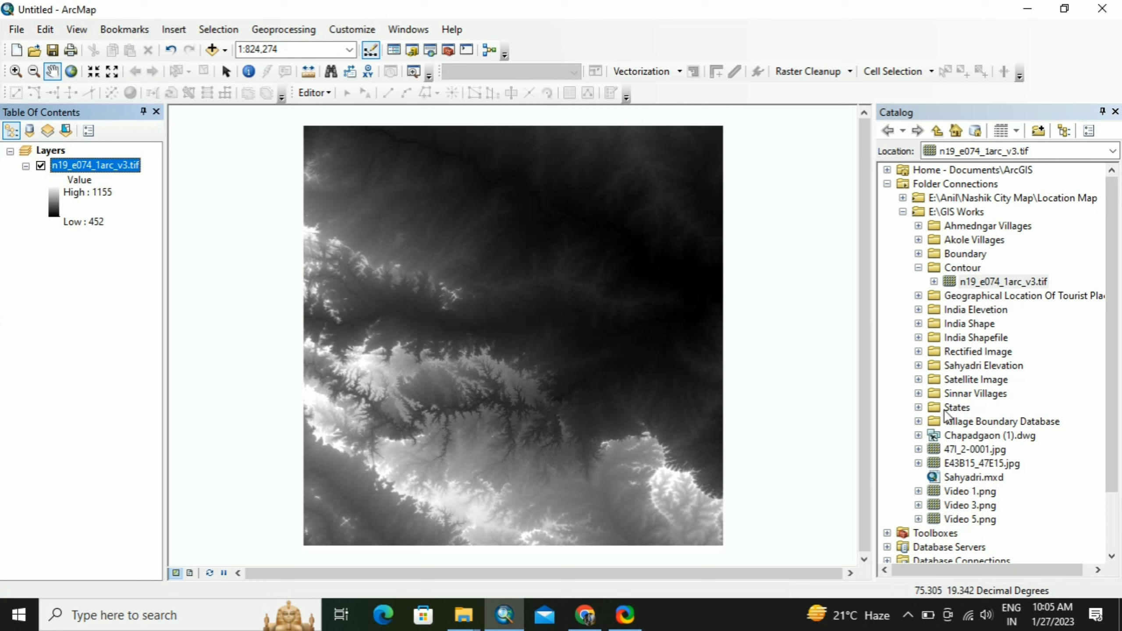
# Step: Add the Villagessinnar.shp shapefile from the Sinnar Villages folder to the map
pyautogui.click(919, 392)
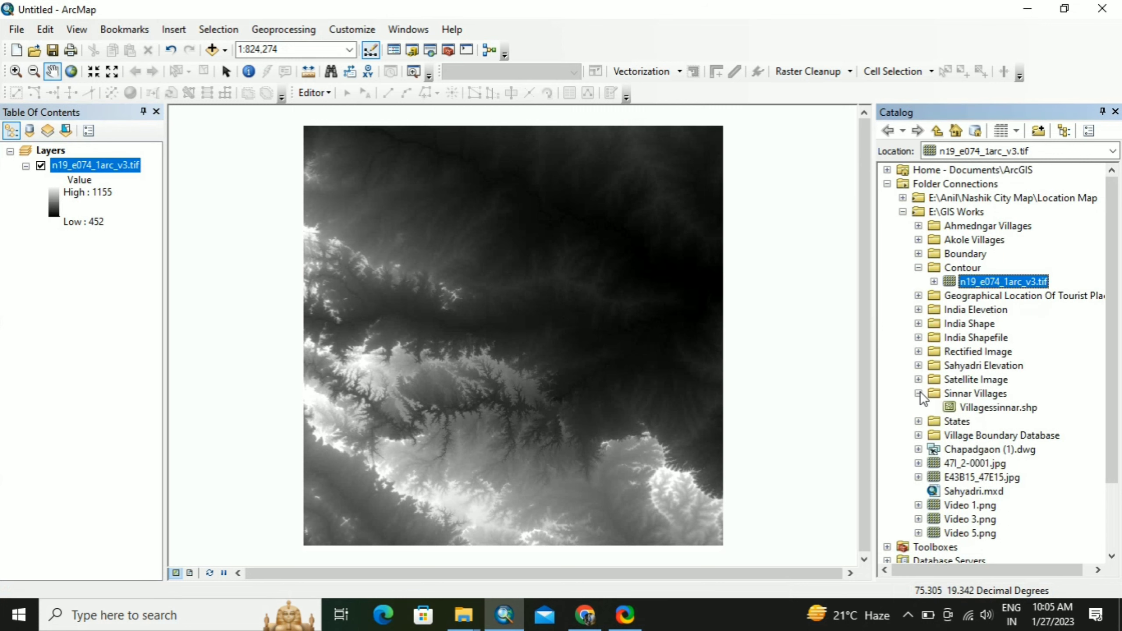
pyautogui.click(972, 408)
pyautogui.moveTo(843, 410); pyautogui.dragTo(561, 401)
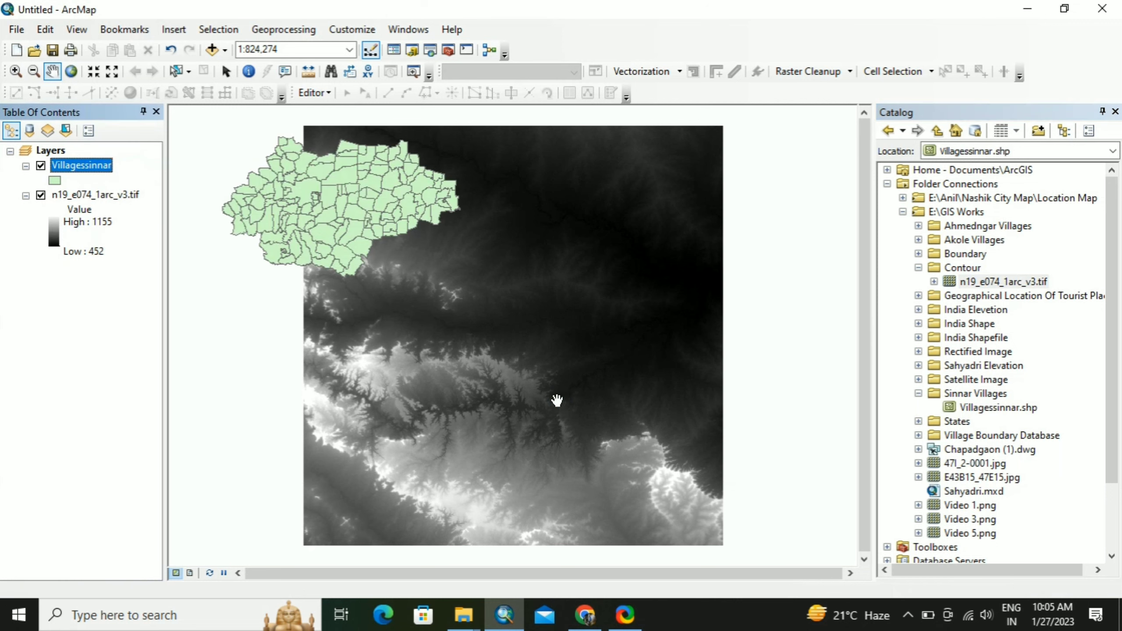
# Step: Change the Villagessinnar layer's symbol to the Hollow style
pyautogui.click(54, 180)
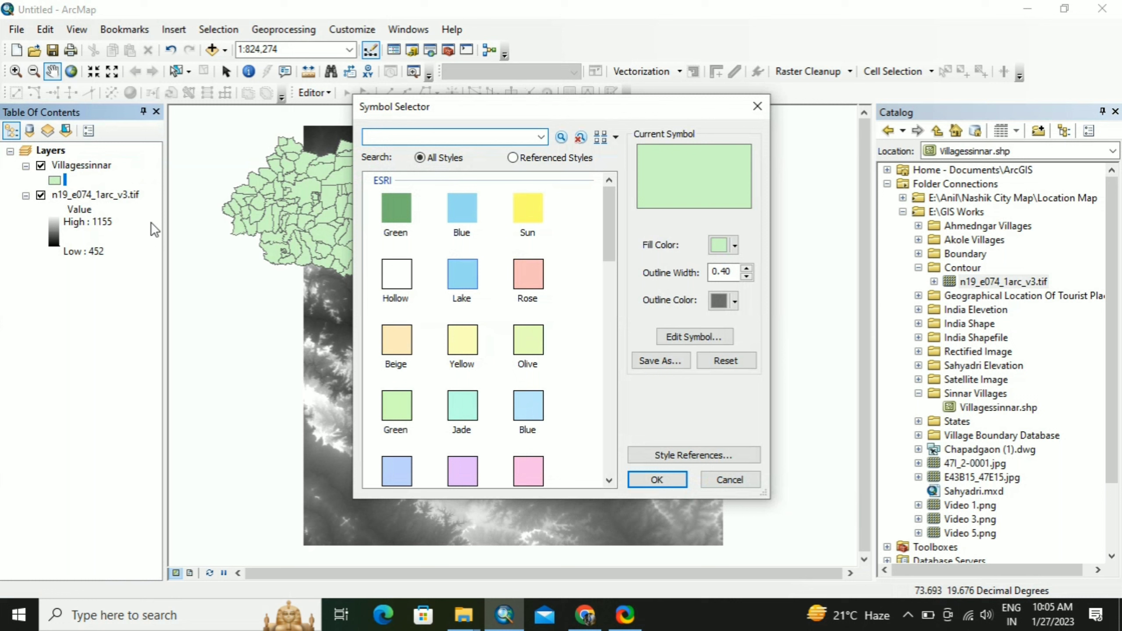
pyautogui.click(392, 285)
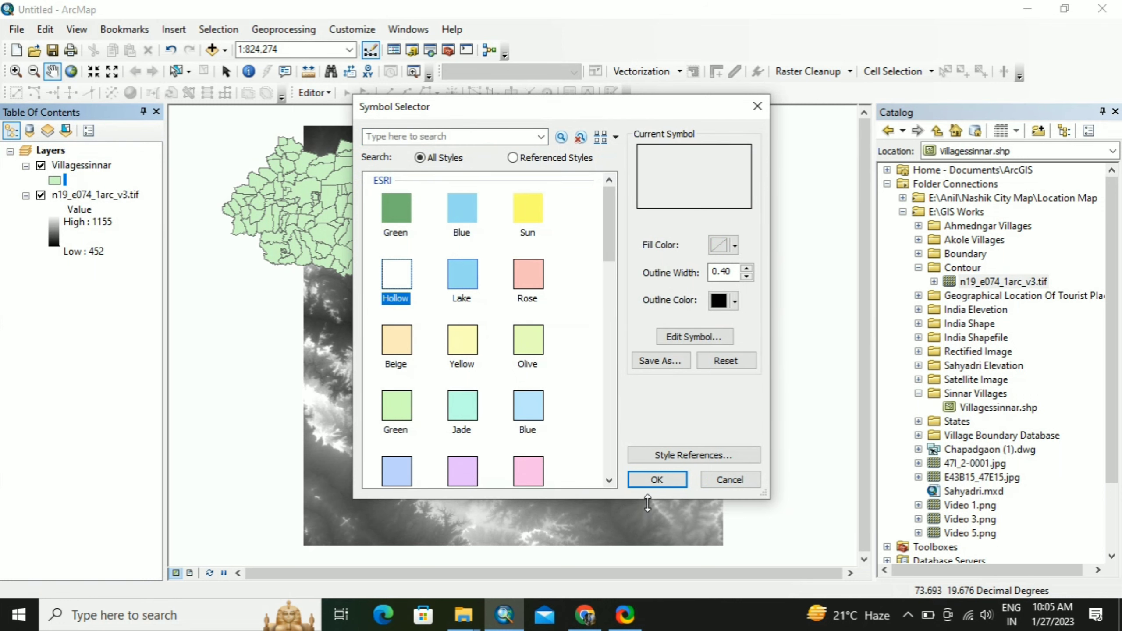
pyautogui.click(654, 479)
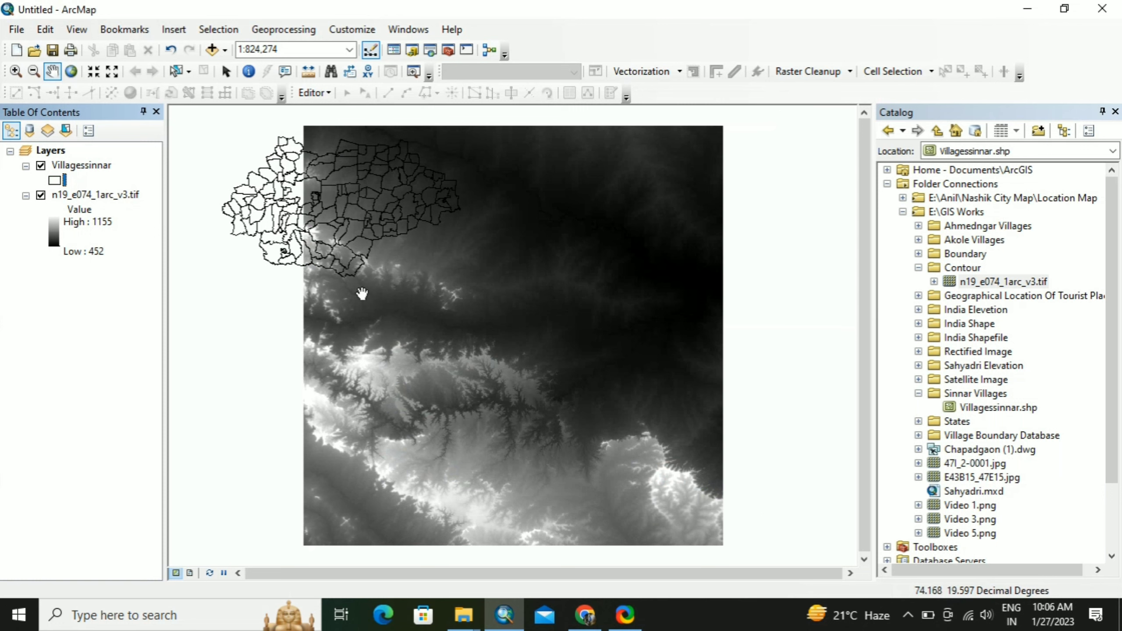
# Step: Extract the part of n19_e074_1arc_v3.tif inside the Villagessinnar boundaries with the Spatial Analyst Extract by Mask tool
pyautogui.moveTo(317, 285); pyautogui.dragTo(367, 403)
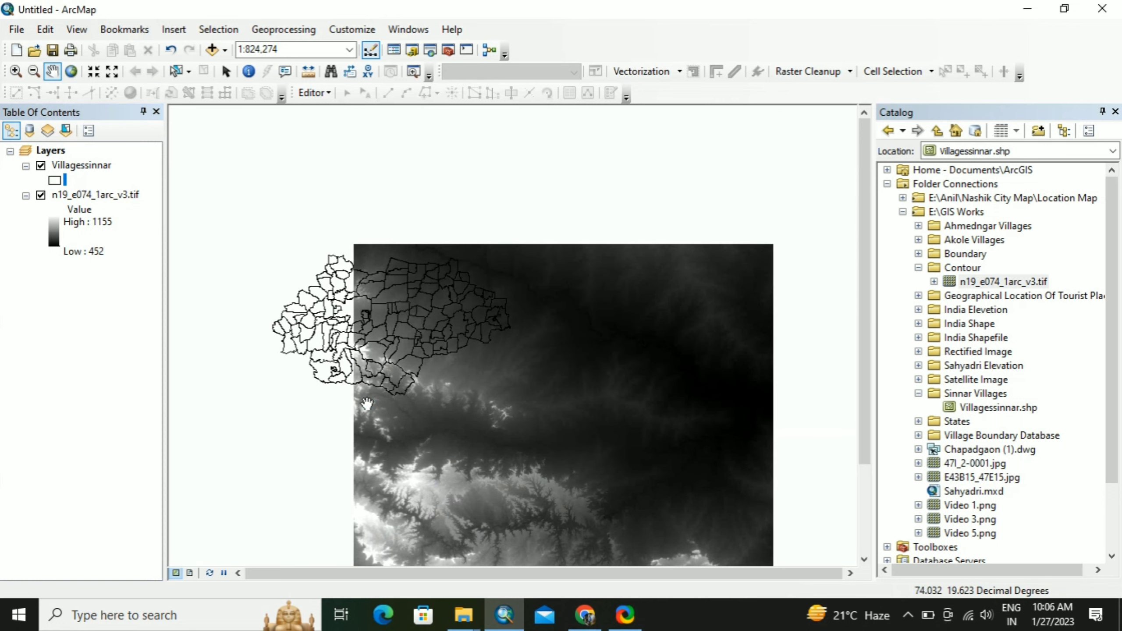
pyautogui.click(448, 50)
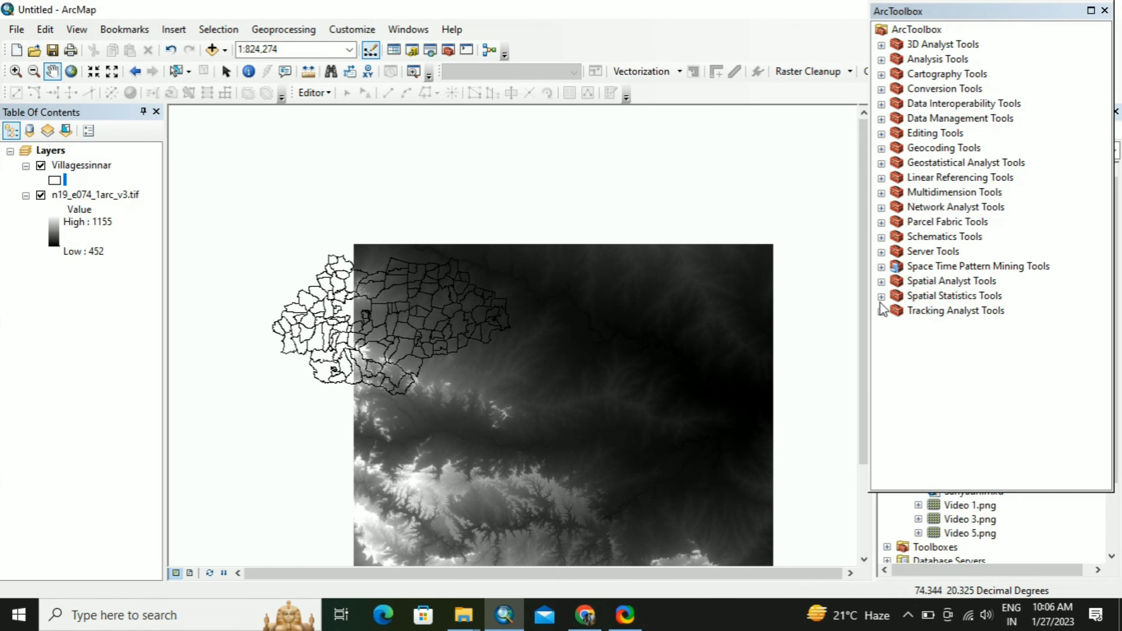
pyautogui.click(882, 282)
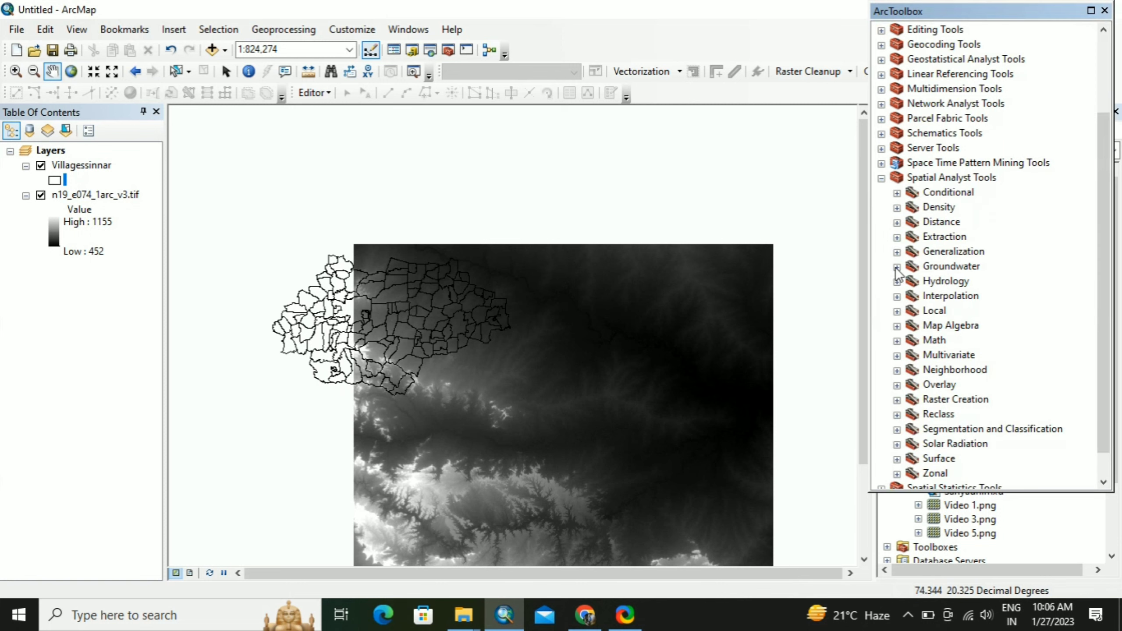
pyautogui.click(897, 238)
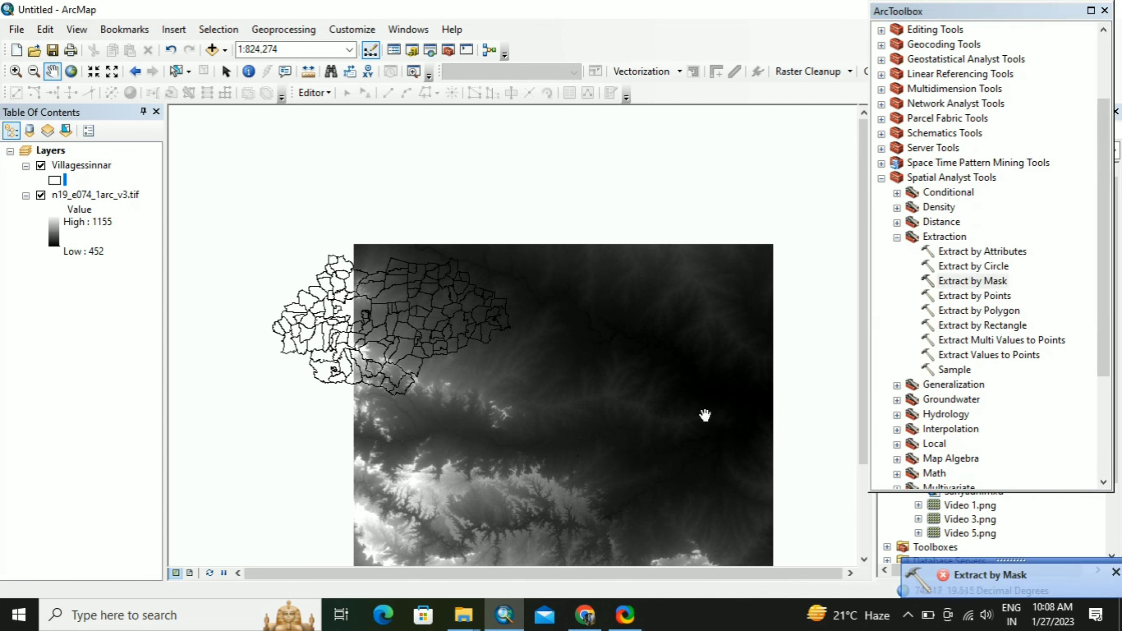
pyautogui.click(962, 283)
pyautogui.doubleClick(962, 283)
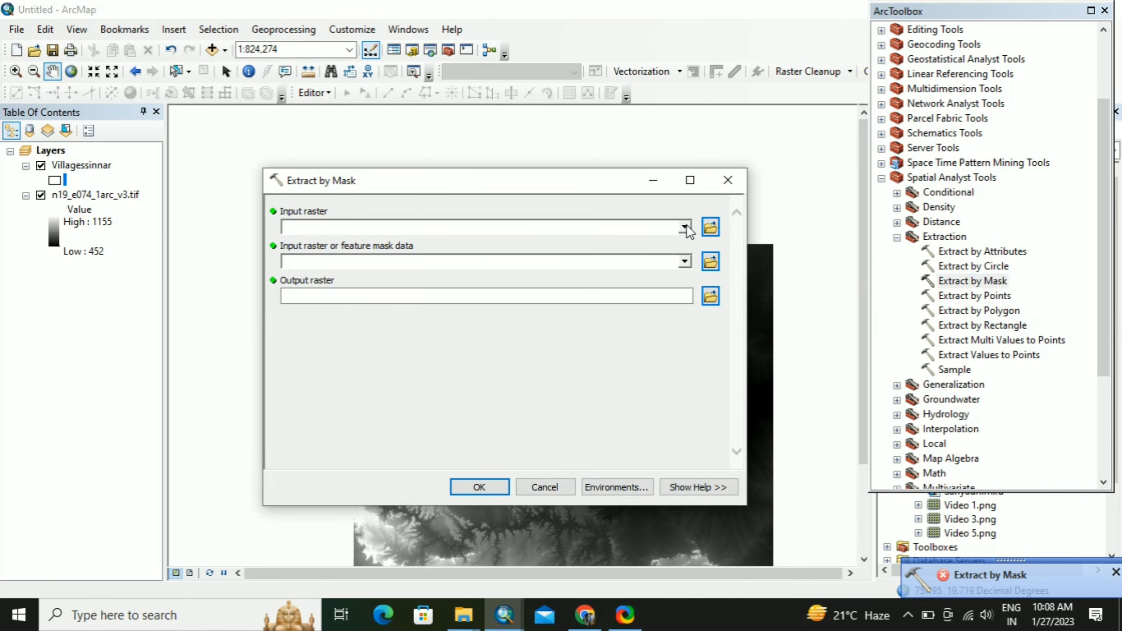
pyautogui.click(684, 226)
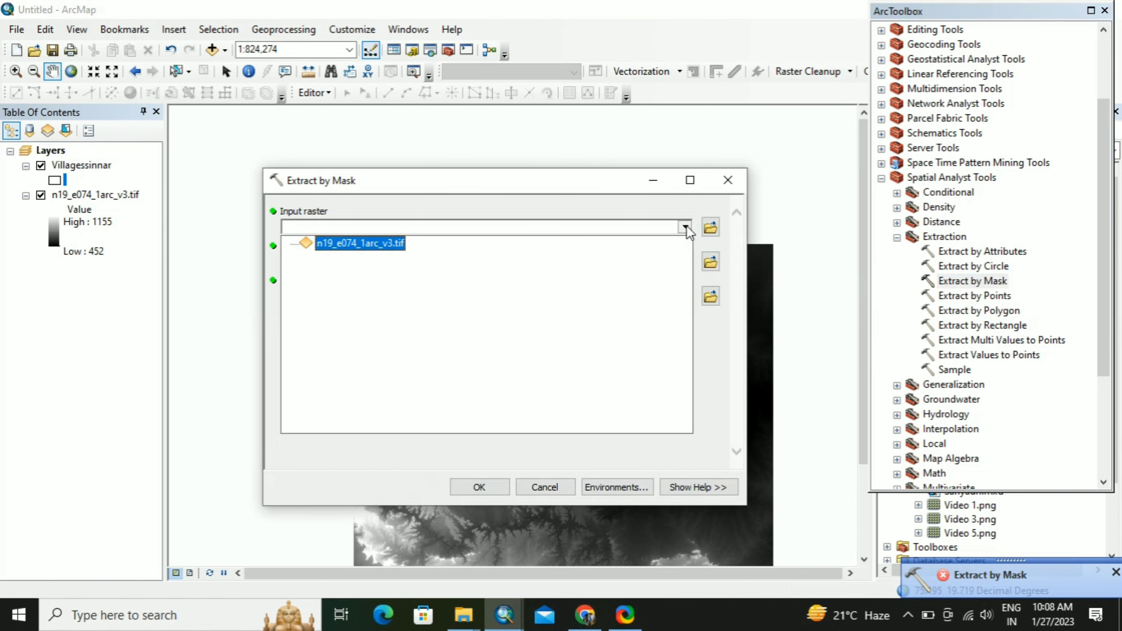
pyautogui.click(376, 244)
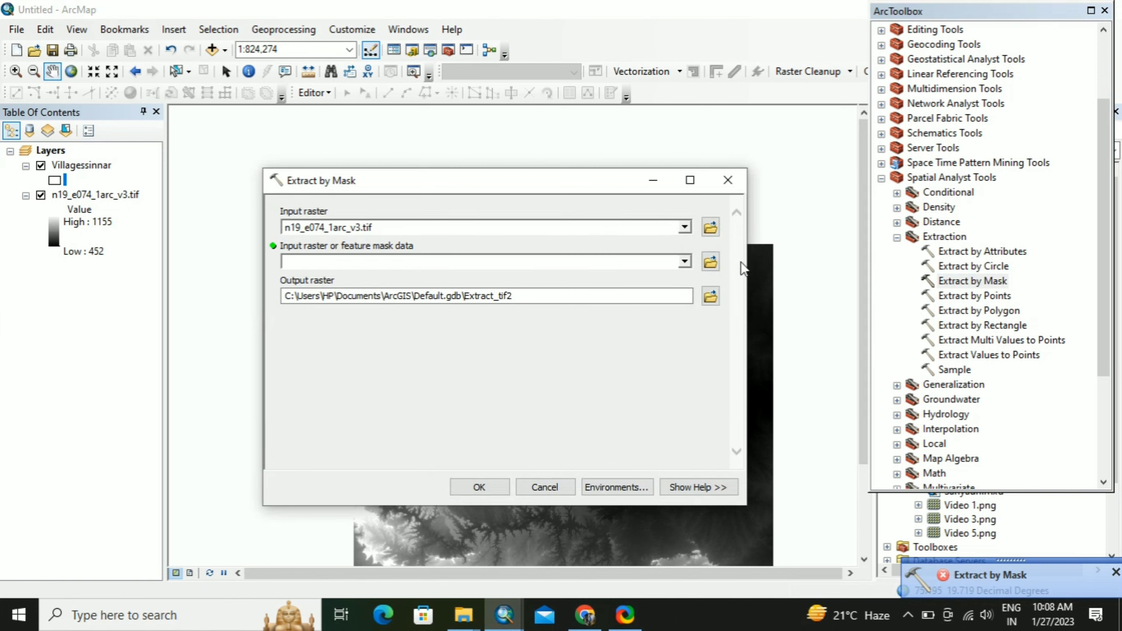
pyautogui.click(685, 262)
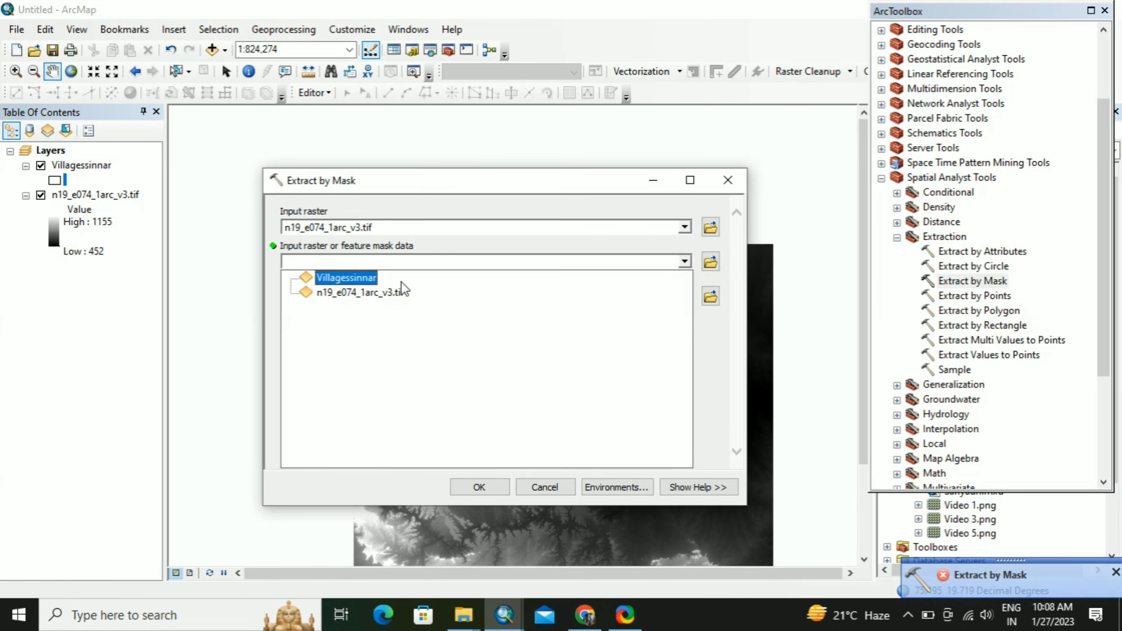
pyautogui.click(366, 276)
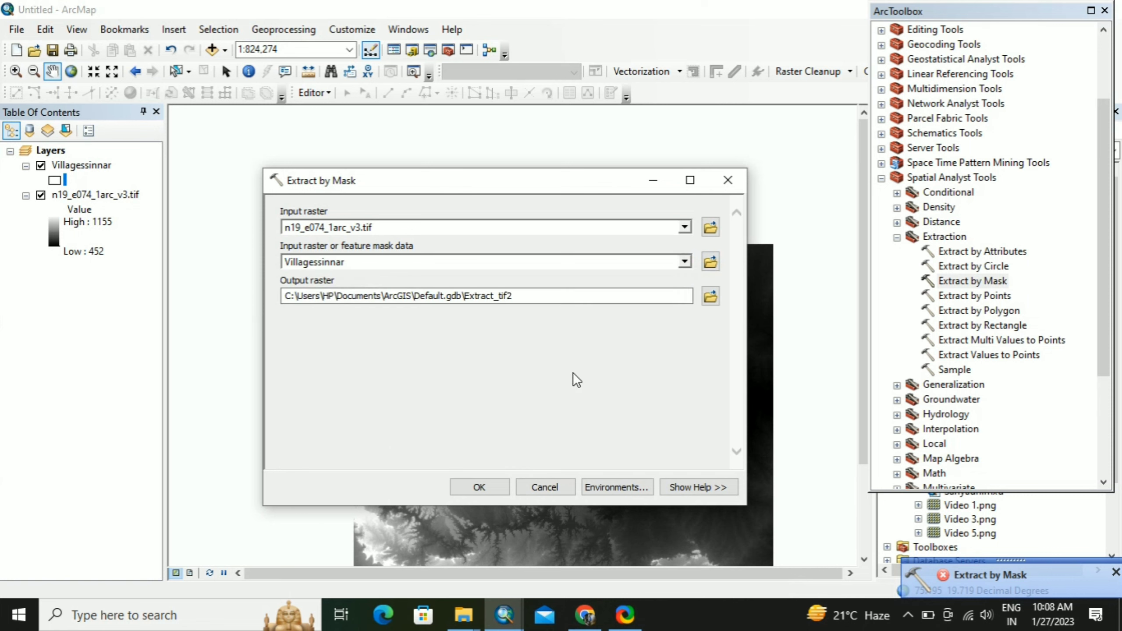
pyautogui.click(479, 487)
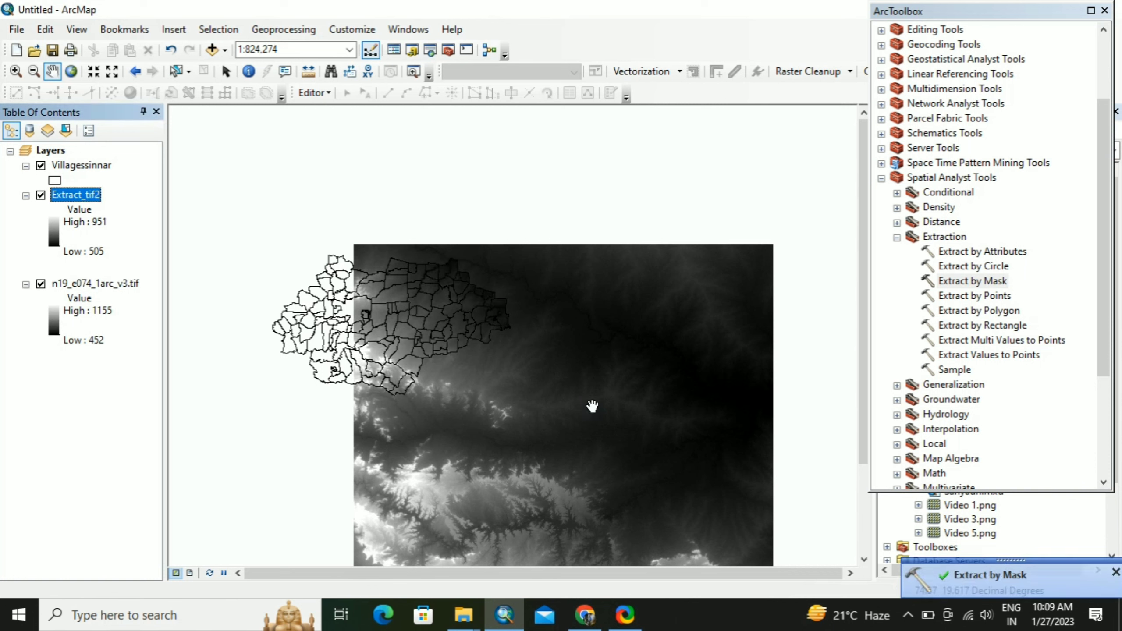
# Step: Hide the original n19_e074_1arc_v3.tif layer to check the clipped raster, and remove that original layer from the map
pyautogui.click(40, 283)
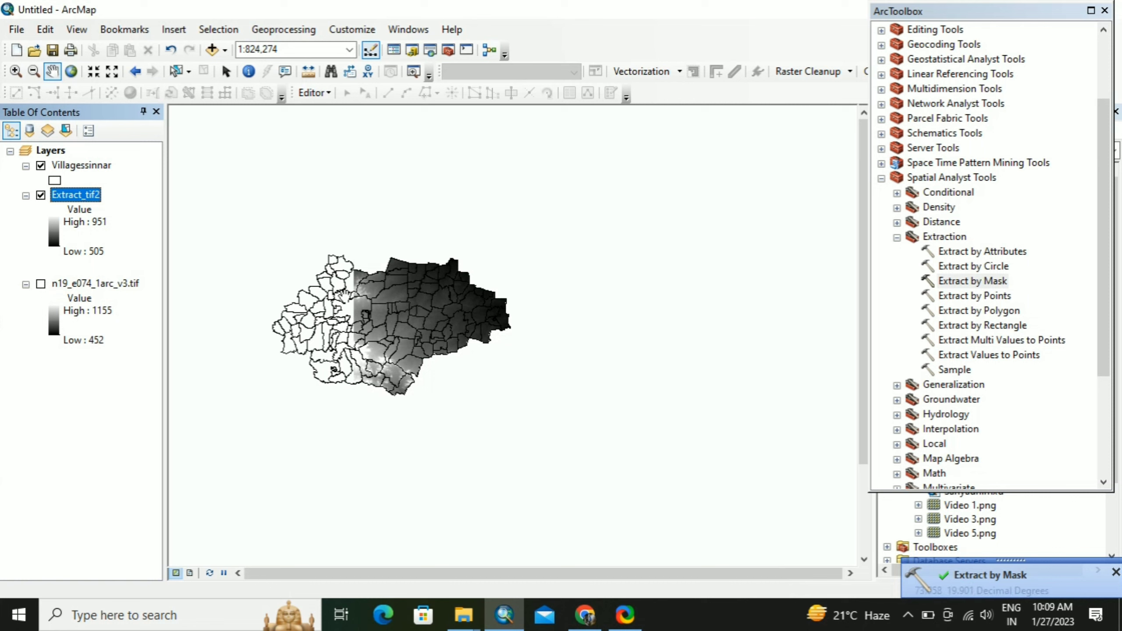
pyautogui.scroll(1, 394, 340)
pyautogui.scroll(5, 394, 340)
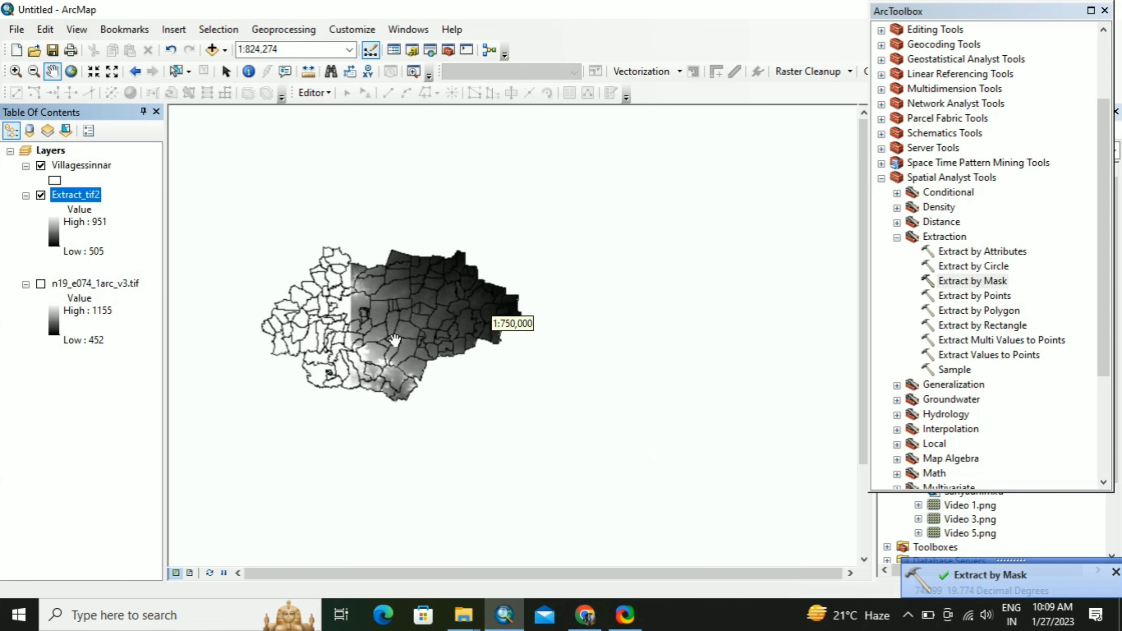
pyautogui.click(133, 283)
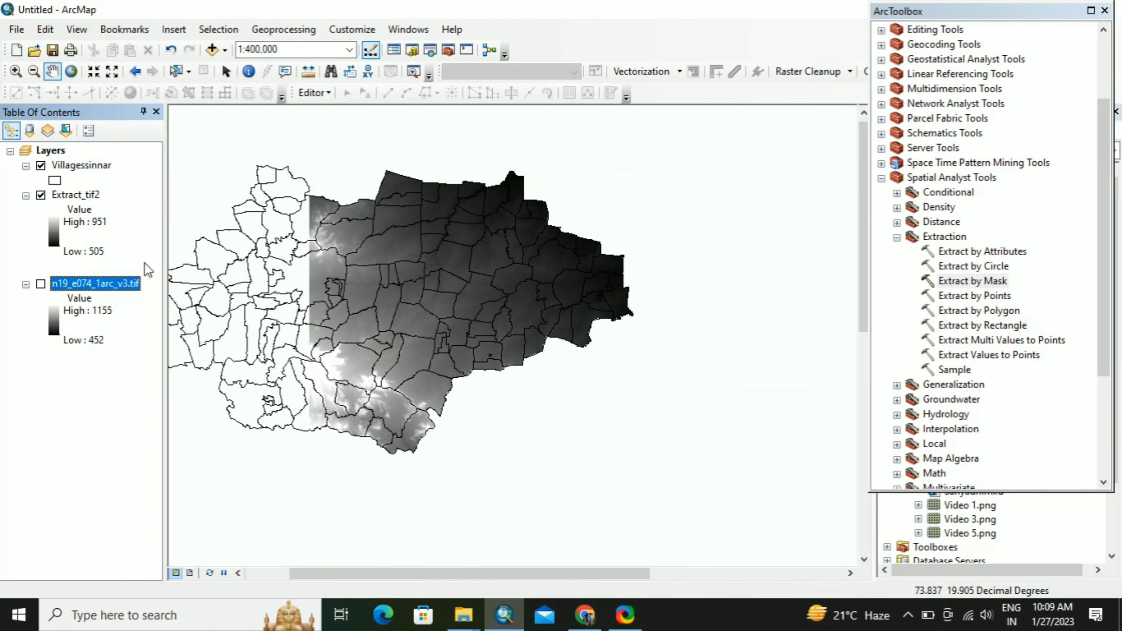
pyautogui.rightClick(115, 279)
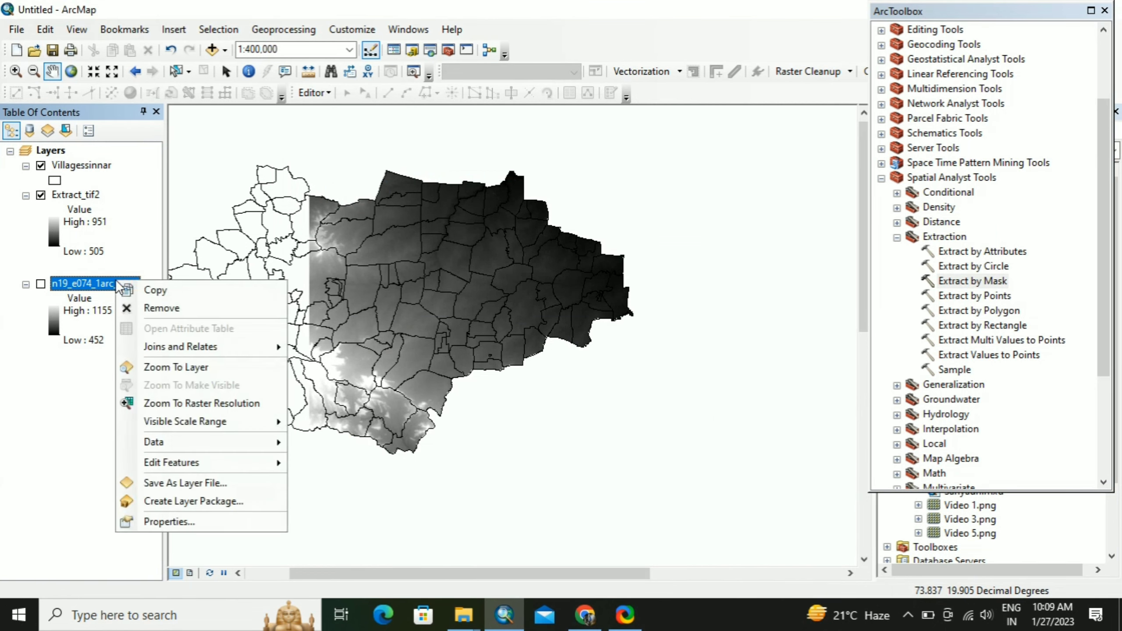
pyautogui.click(155, 305)
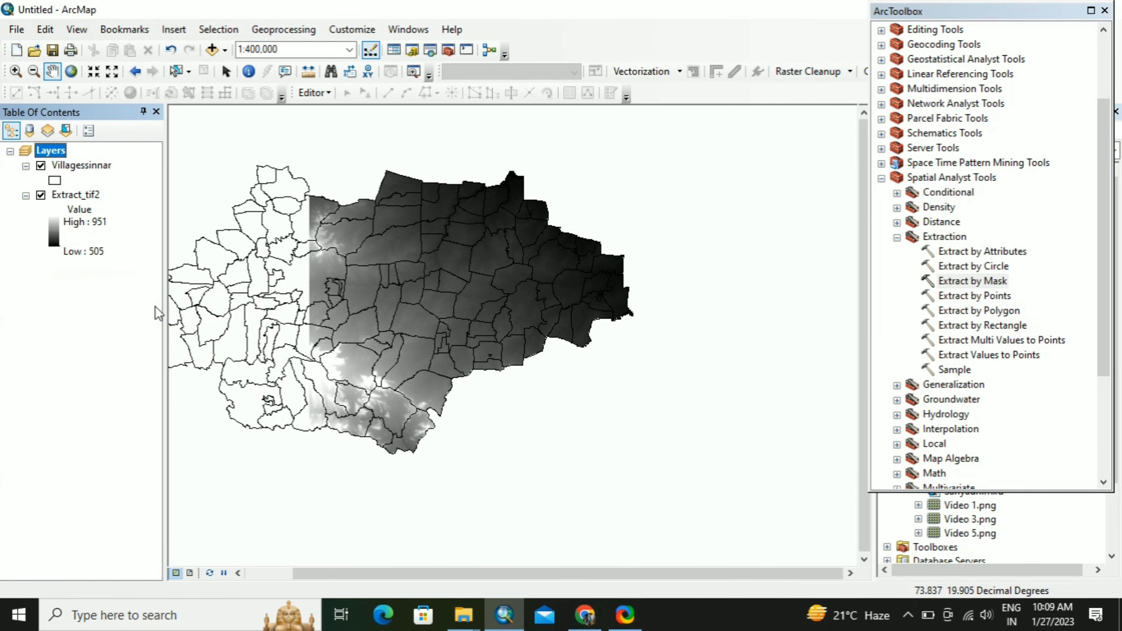
# Step: Open the Spatial Analyst Contour surface tool and set Extract_tif2 as its input raster
pyautogui.click(881, 177)
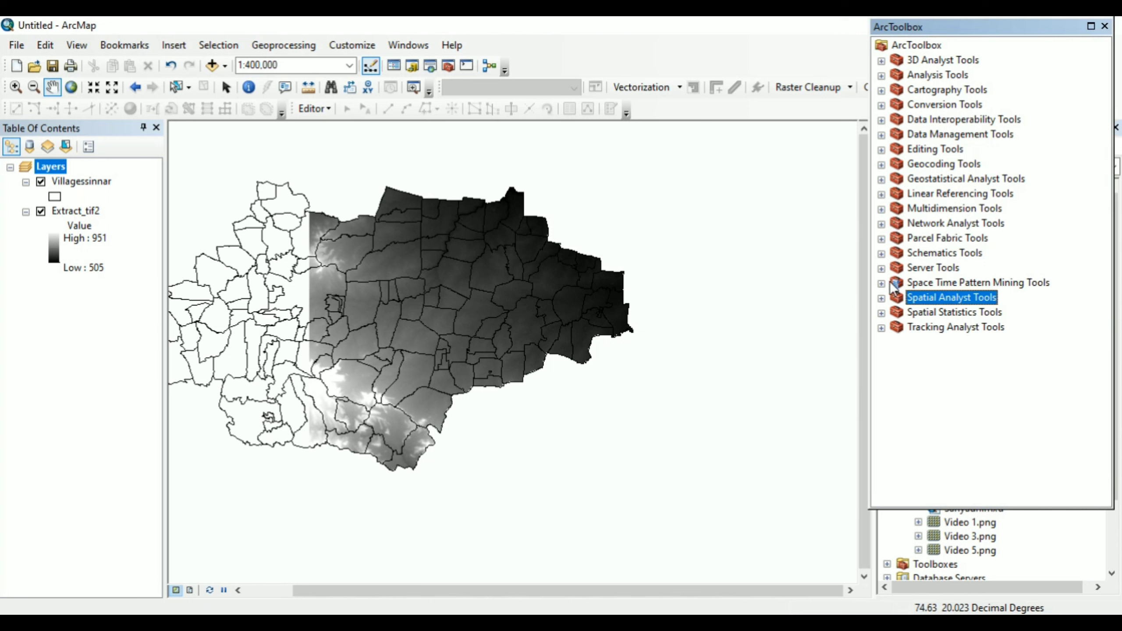
pyautogui.click(882, 299)
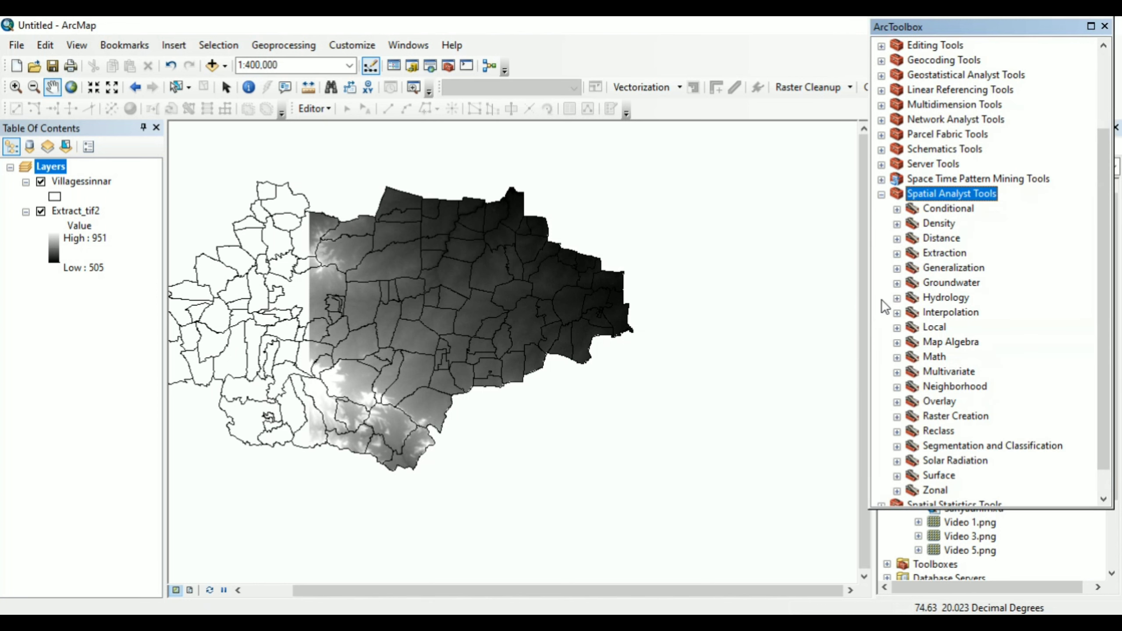
pyautogui.click(897, 476)
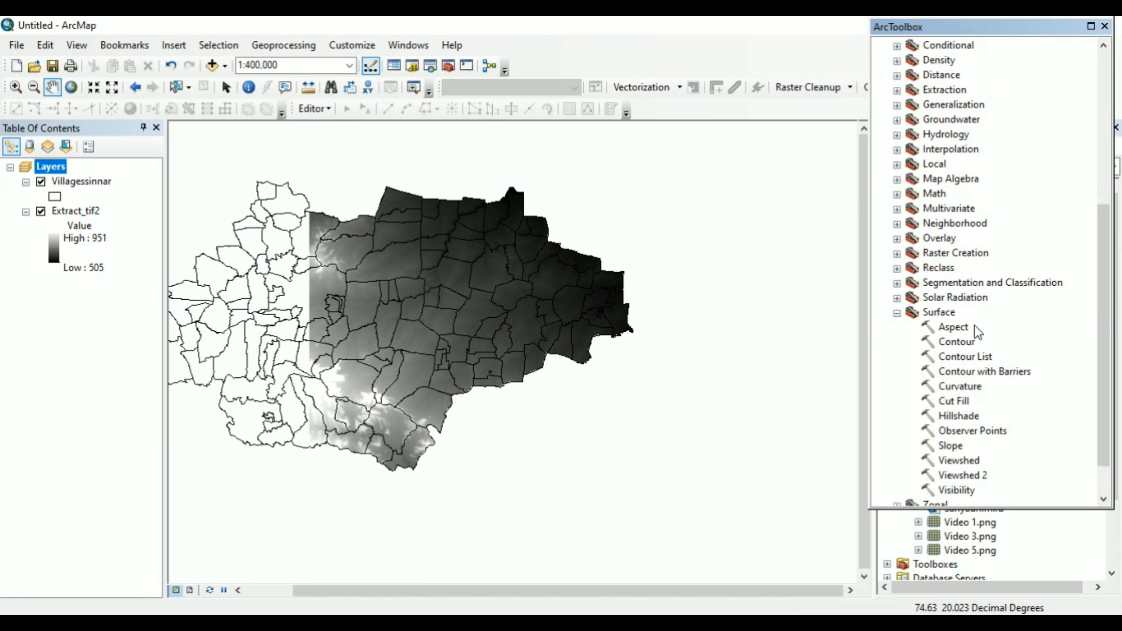
pyautogui.doubleClick(954, 342)
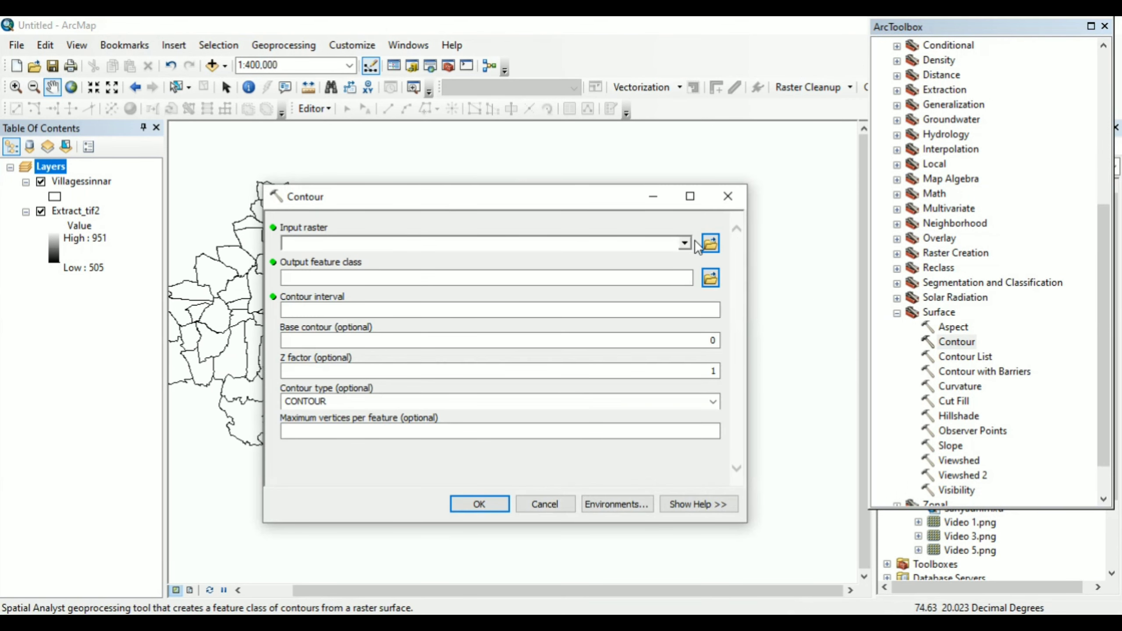
pyautogui.click(684, 242)
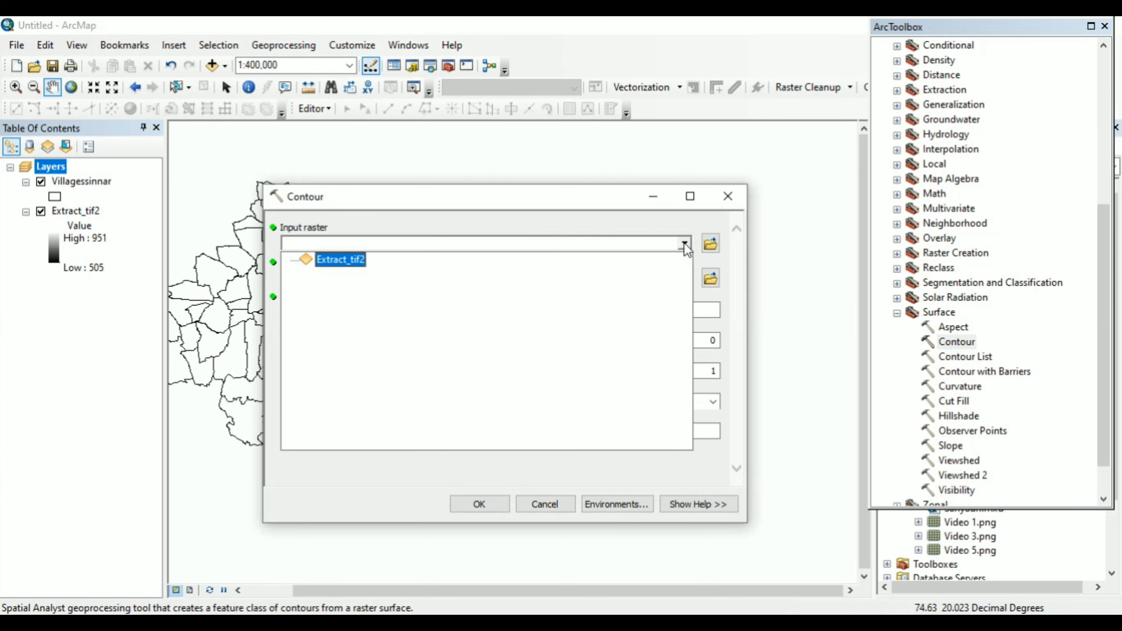
pyautogui.click(356, 265)
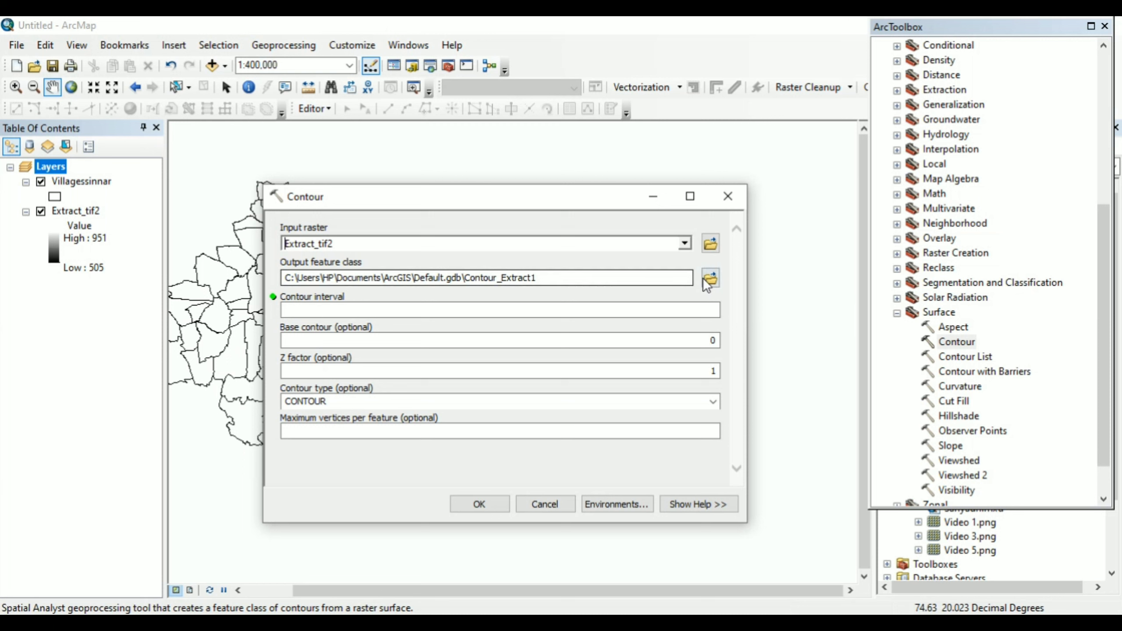
# Step: Set the output to Sinnar Contour.shp in E:\GIS Works\Contour with a contour interval of 20, and generate the contours
pyautogui.click(709, 279)
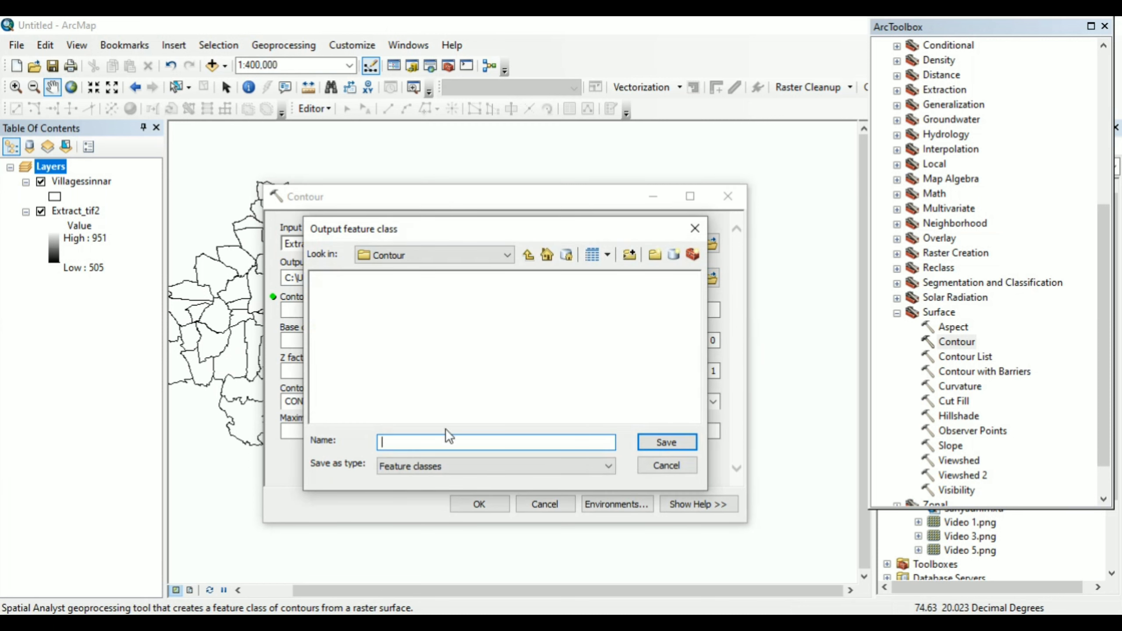
pyautogui.write('Sinnar Contour')
pyautogui.click(667, 443)
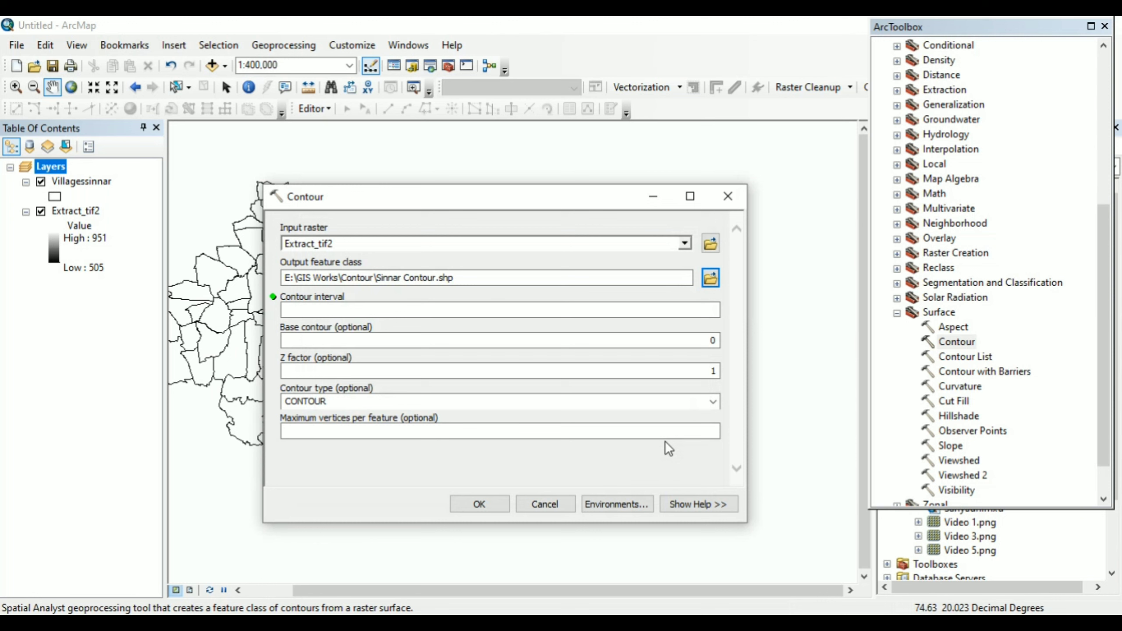
pyautogui.click(577, 314)
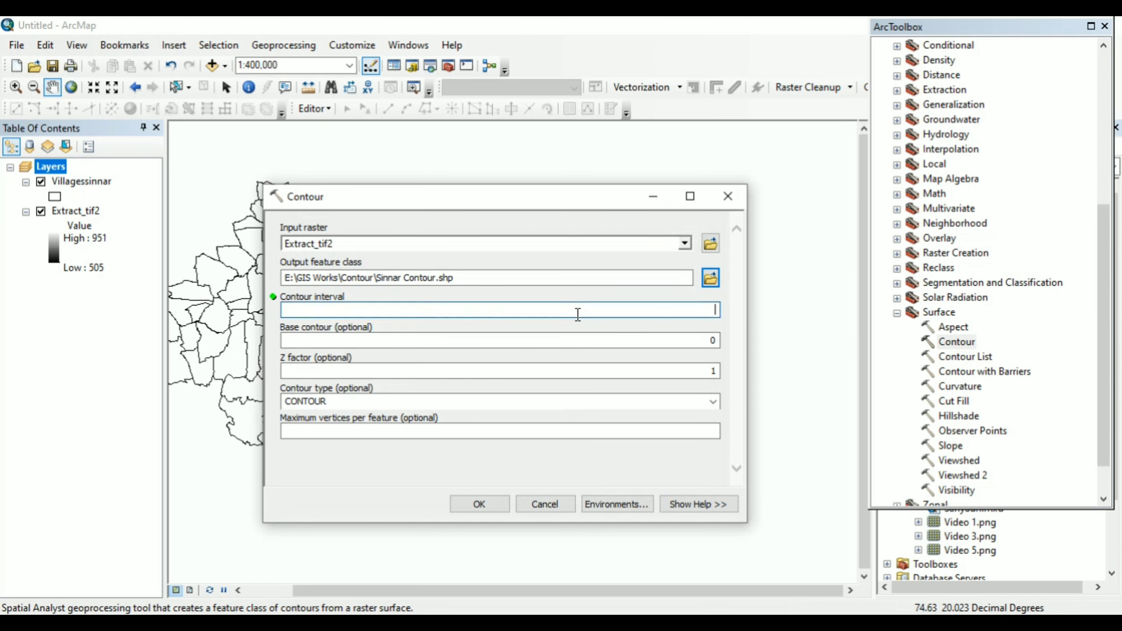
pyautogui.write('20')
pyautogui.click(467, 507)
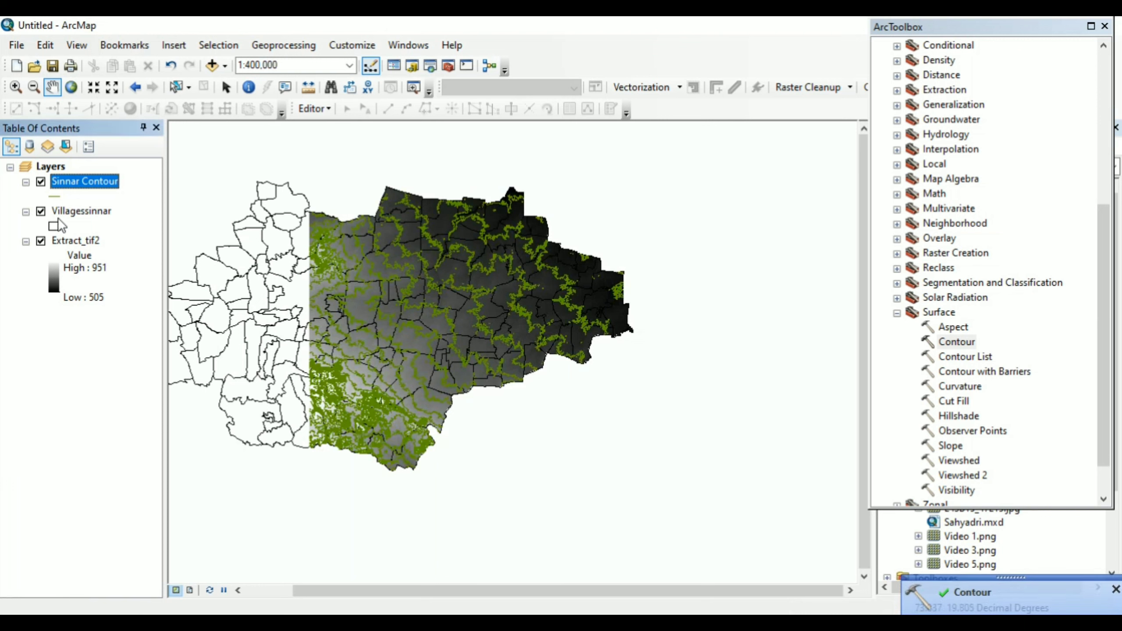
# Step: Hide the Extract_tif2 layer and label the Sinnar Contour layer's features with the Contour field
pyautogui.click(40, 241)
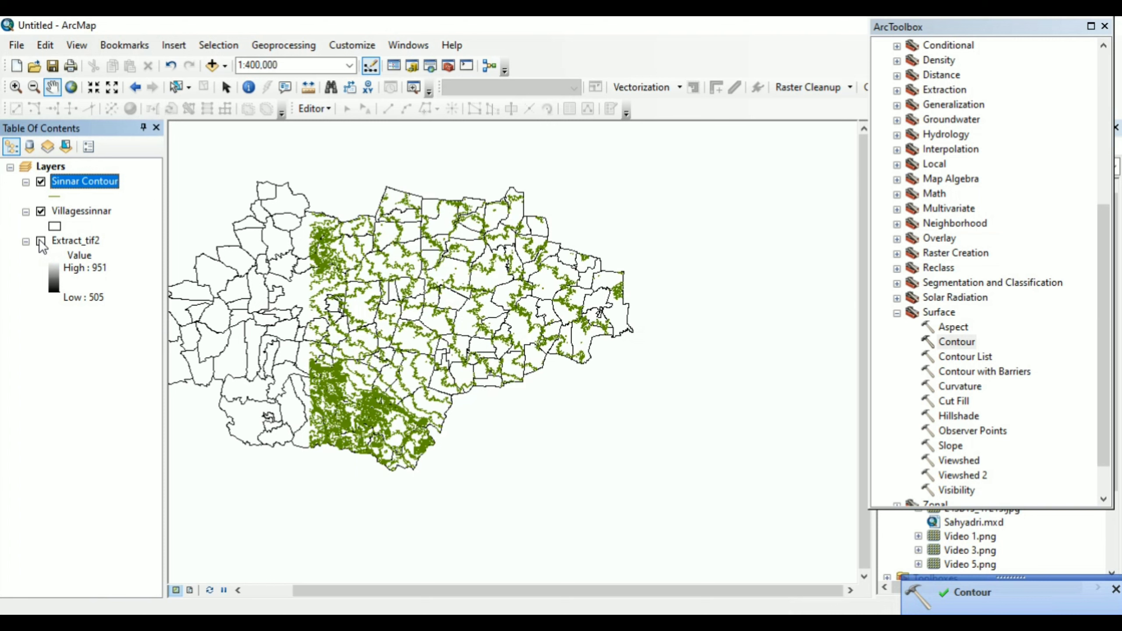
pyautogui.rightClick(88, 181)
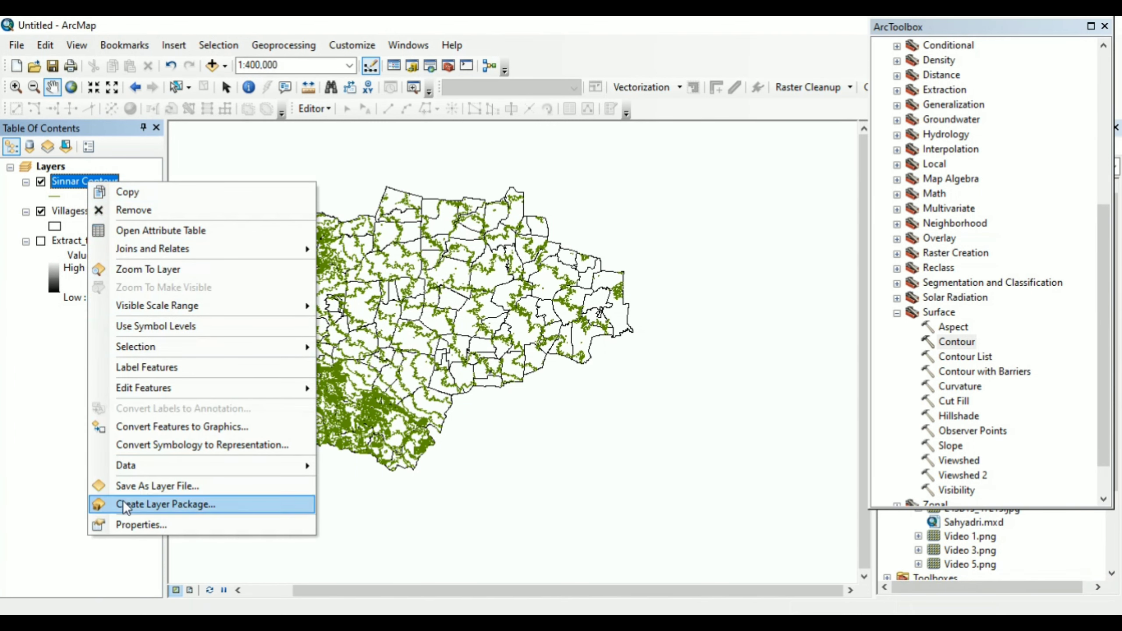
pyautogui.click(141, 526)
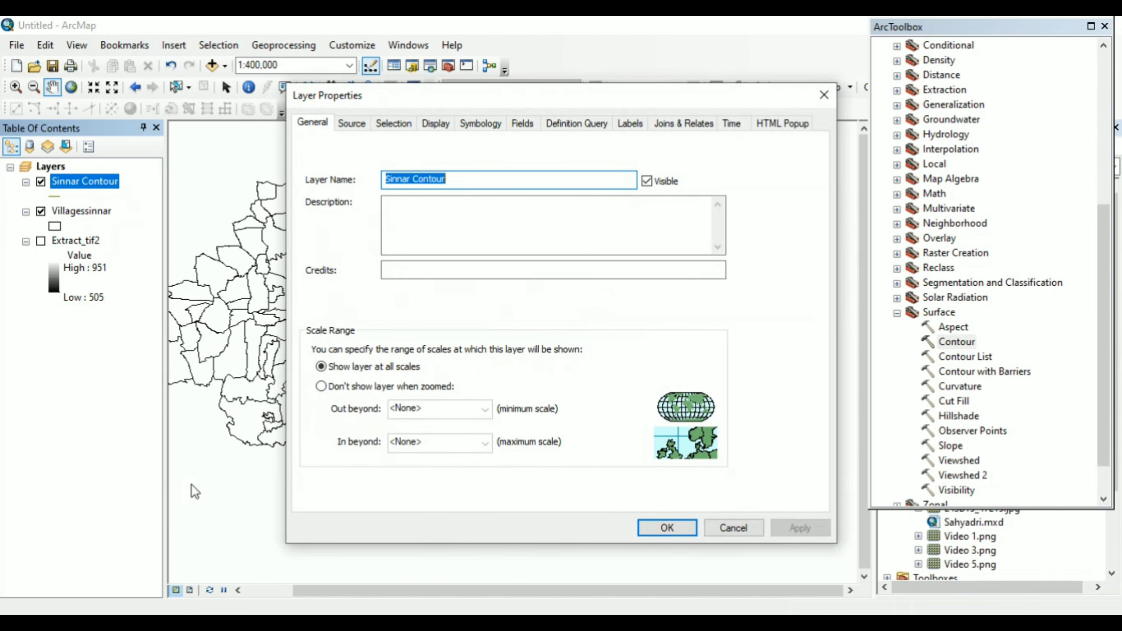
pyautogui.click(633, 126)
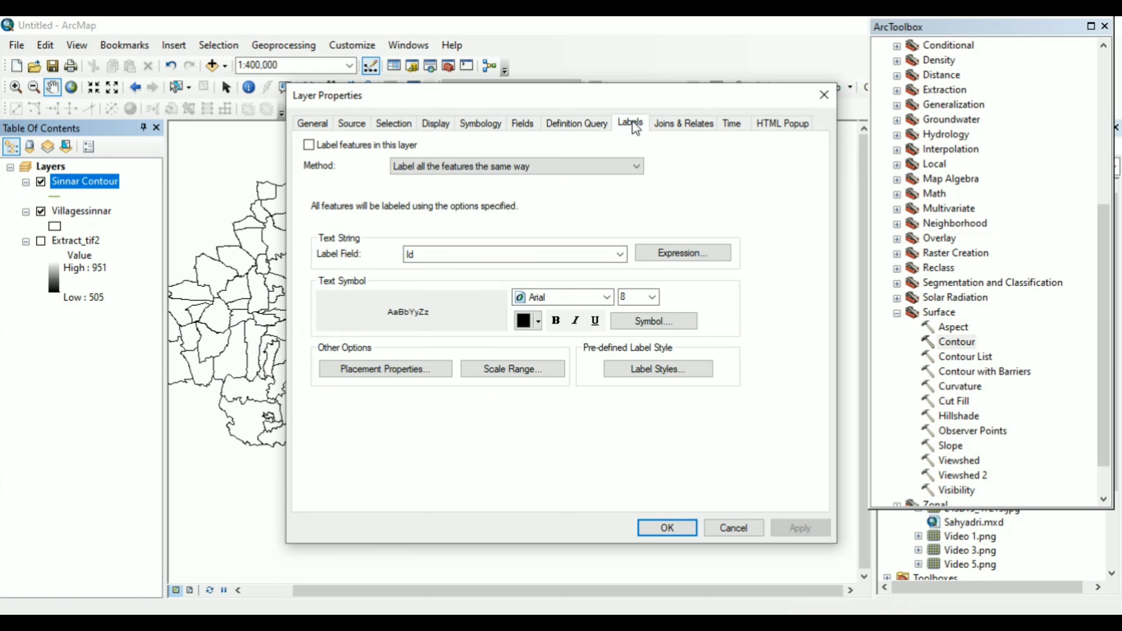
pyautogui.click(336, 150)
pyautogui.click(570, 252)
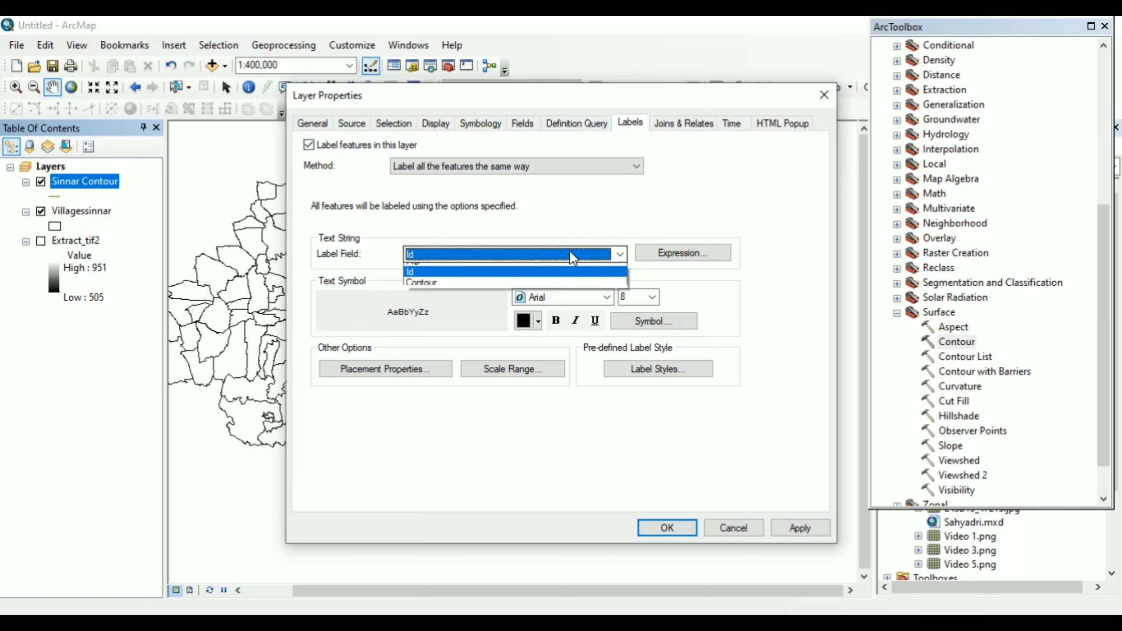
pyautogui.click(489, 292)
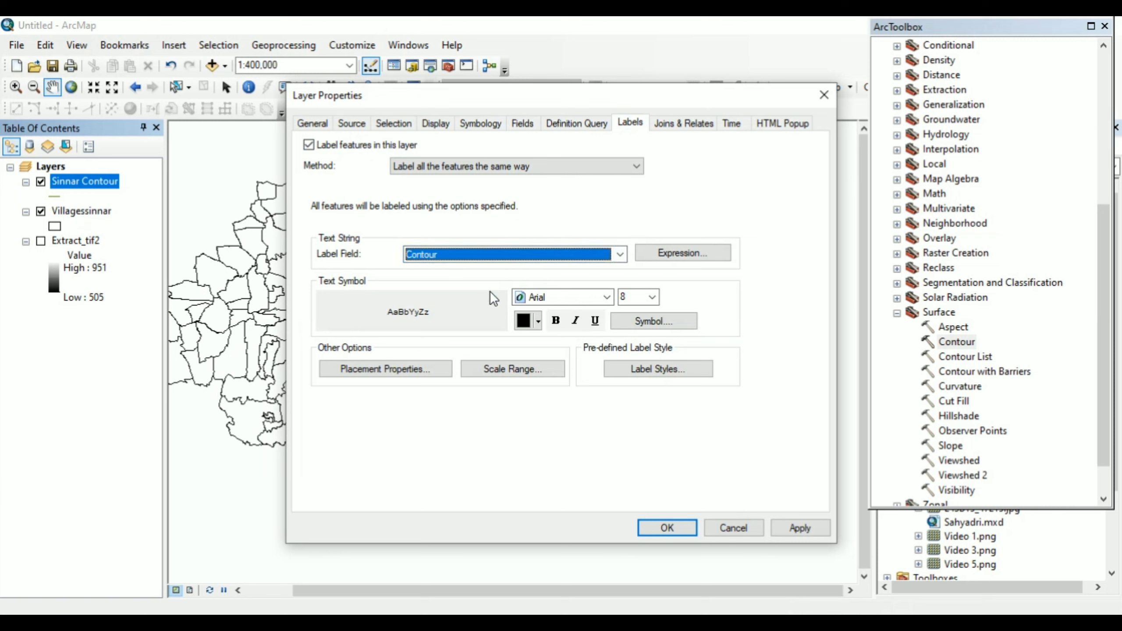
pyautogui.click(798, 526)
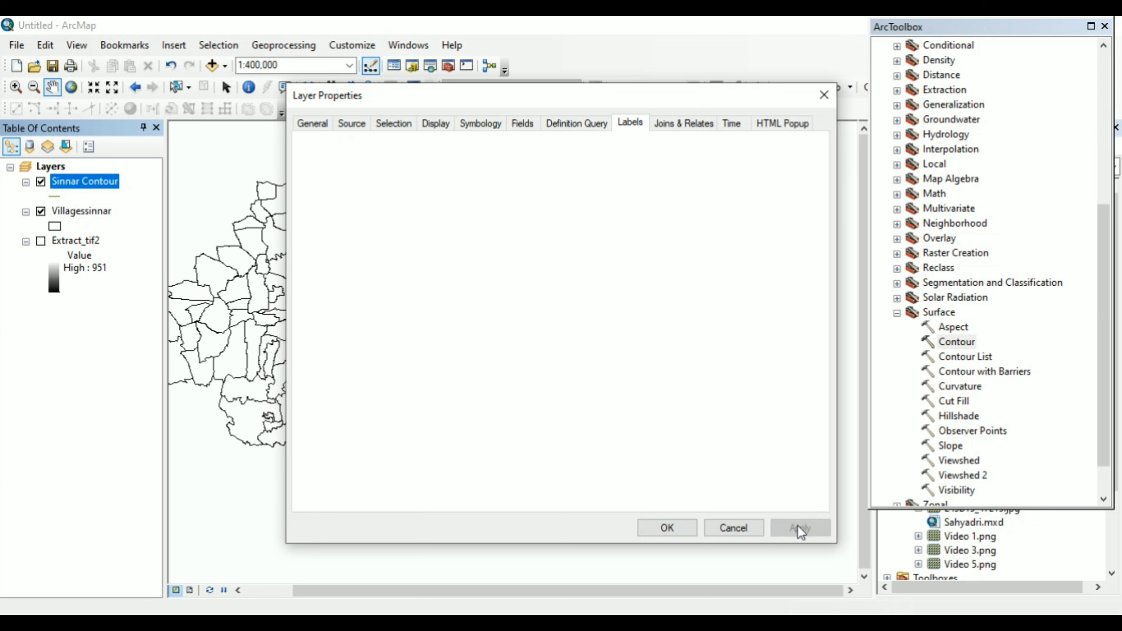
pyautogui.click(680, 527)
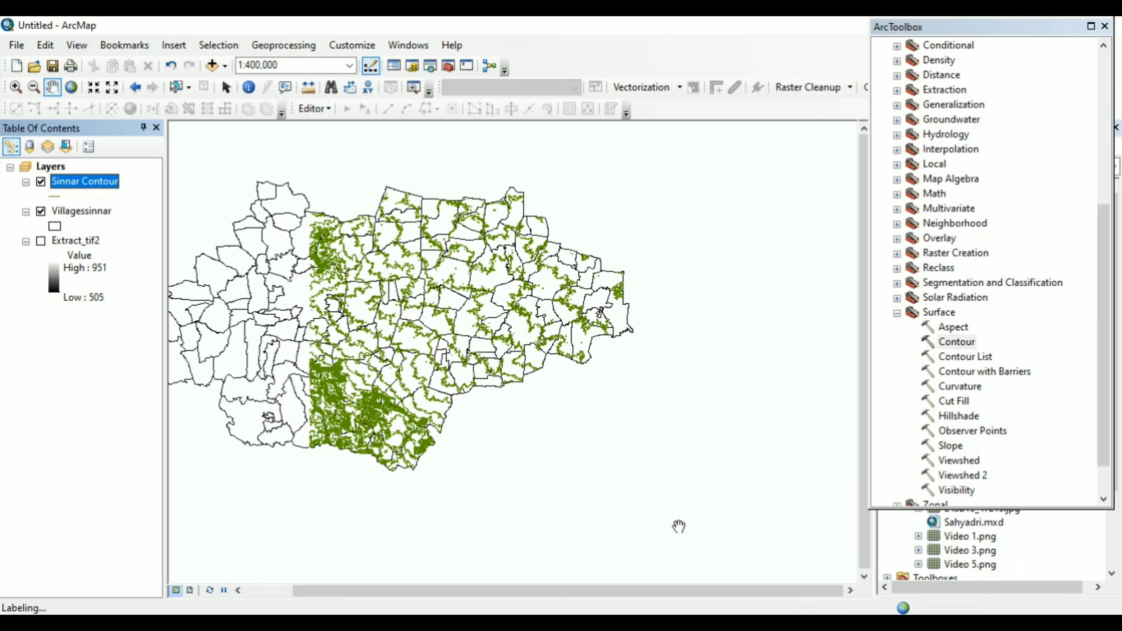
# Step: Examine the contour lines and their elevation labels up close in the hilly southwestern part of the contoured area
pyautogui.scroll(-3, 403, 283)
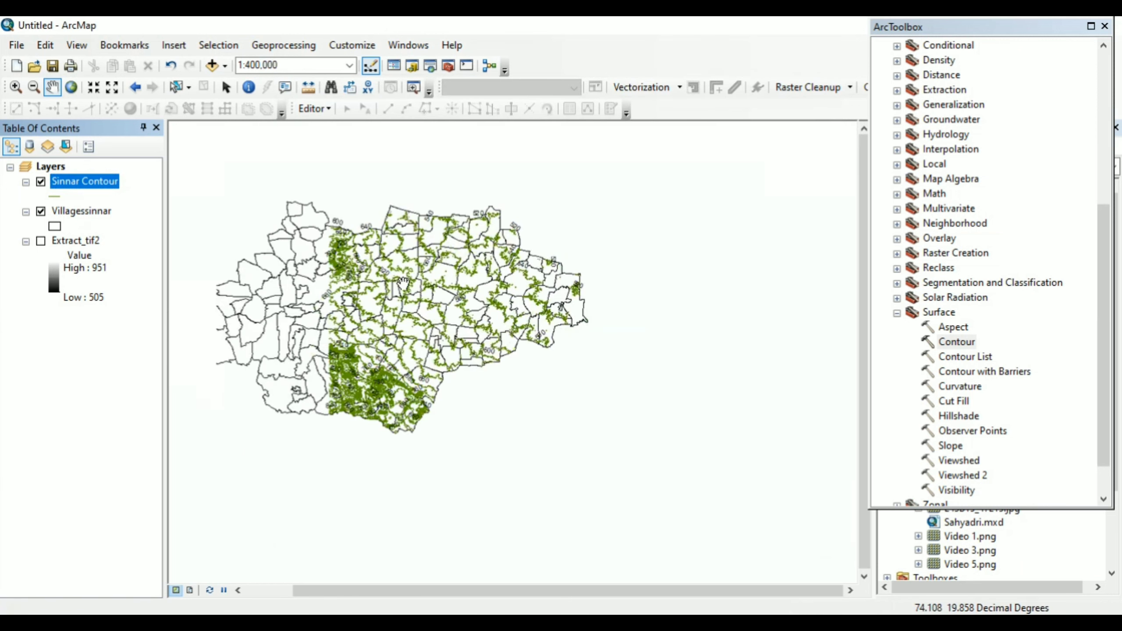
pyautogui.scroll(3, 403, 284)
pyautogui.scroll(2, 403, 284)
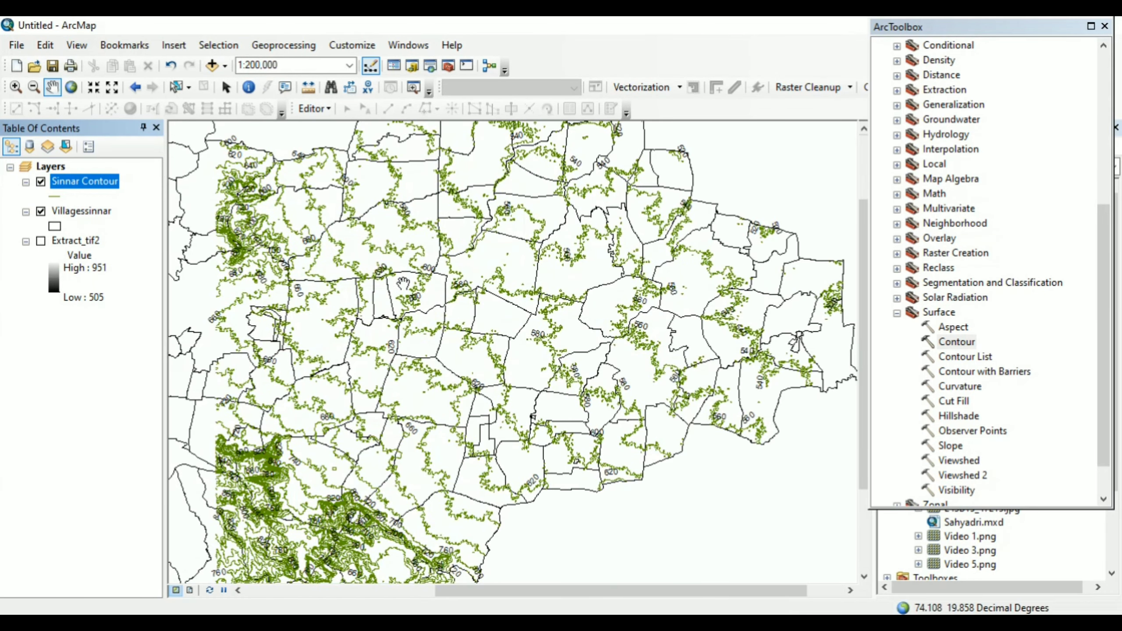
pyautogui.moveTo(403, 283); pyautogui.dragTo(507, 213)
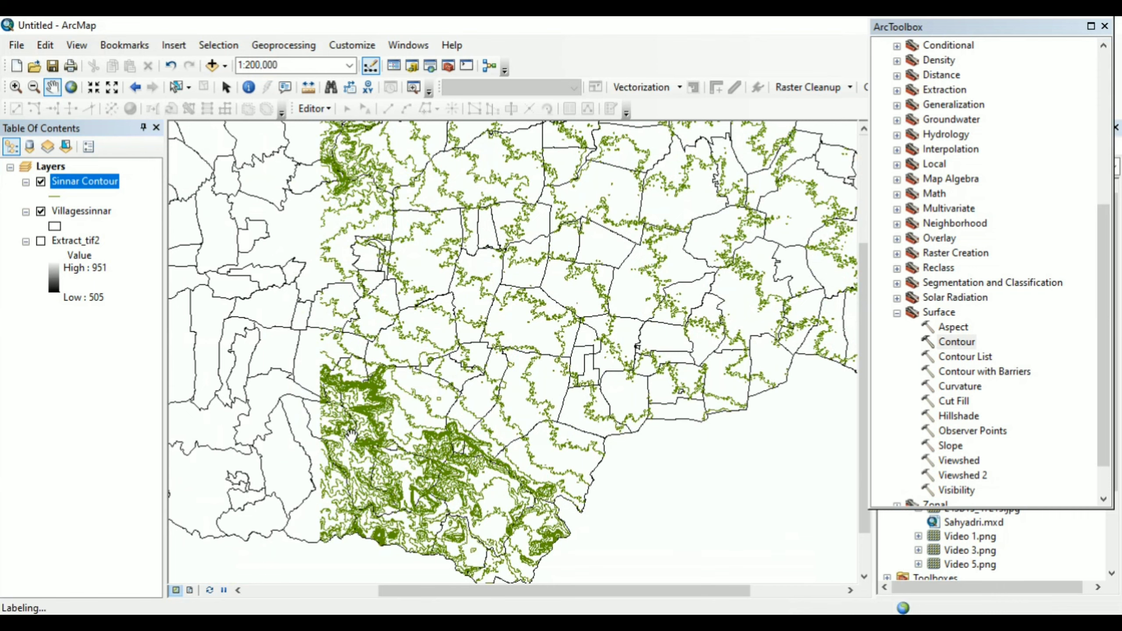
pyautogui.scroll(3, 350, 435)
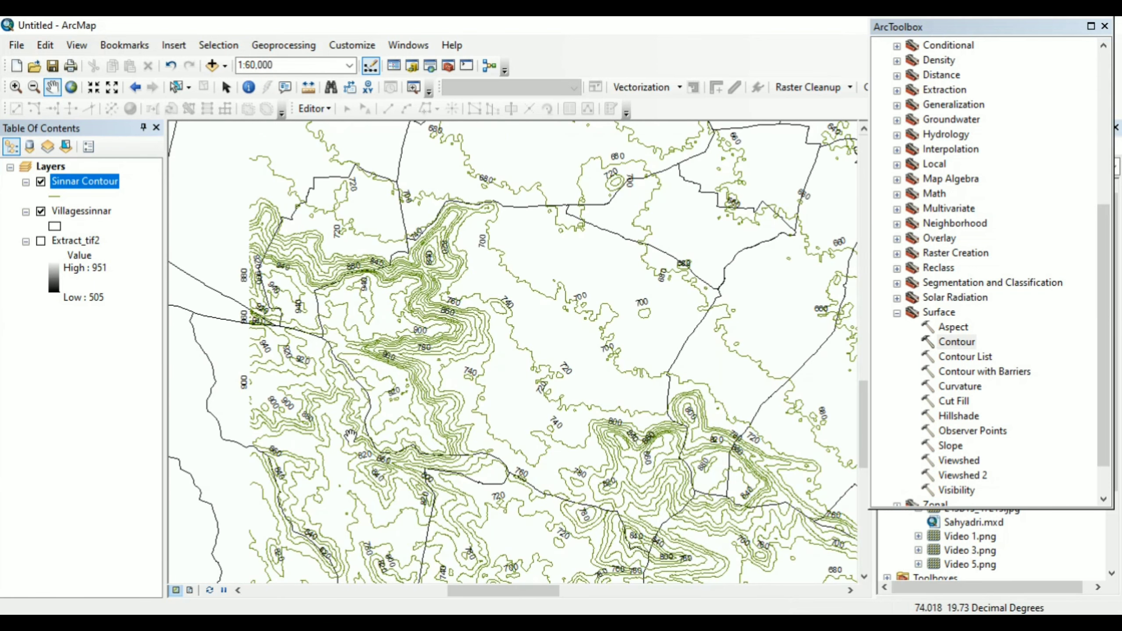
pyautogui.scroll(2, 350, 435)
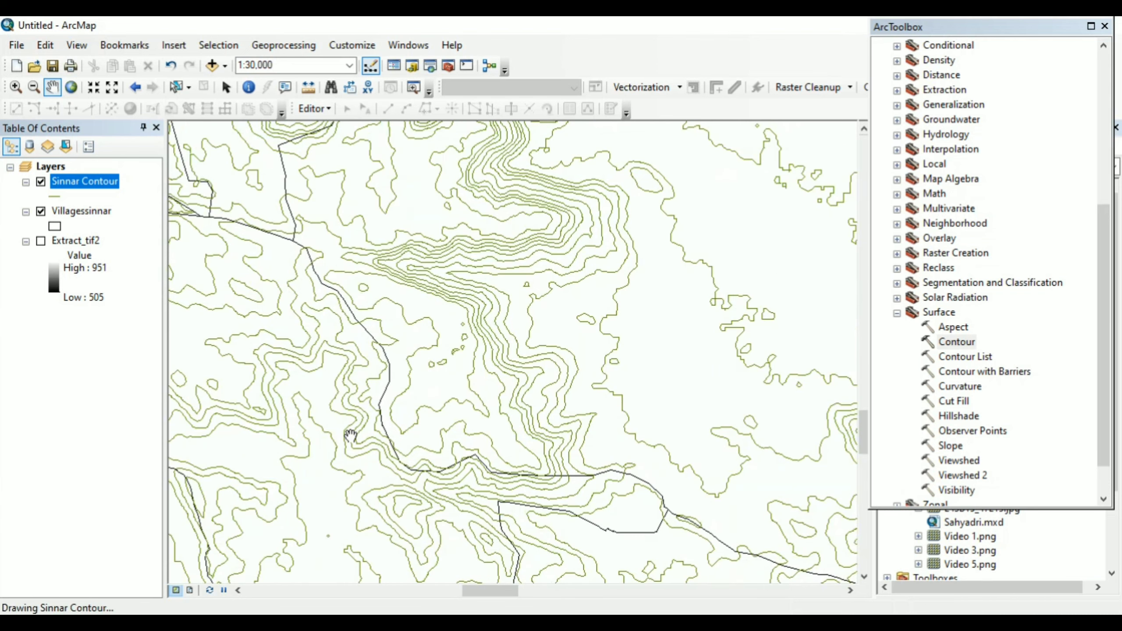